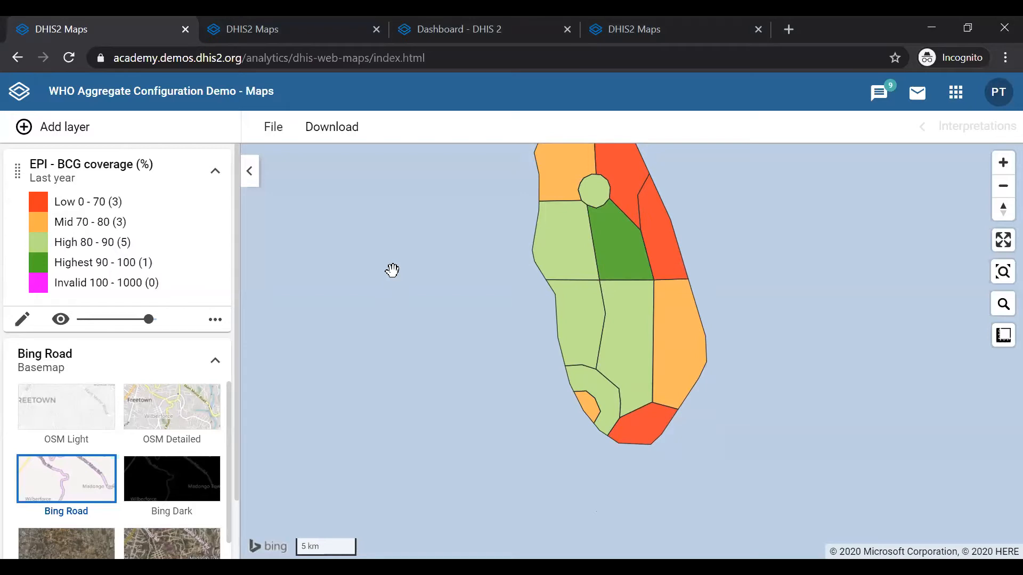
Drill up one level from Bird District on the BCG coverage map
{"action": "mouse_move", "coordinate": [591, 408]}
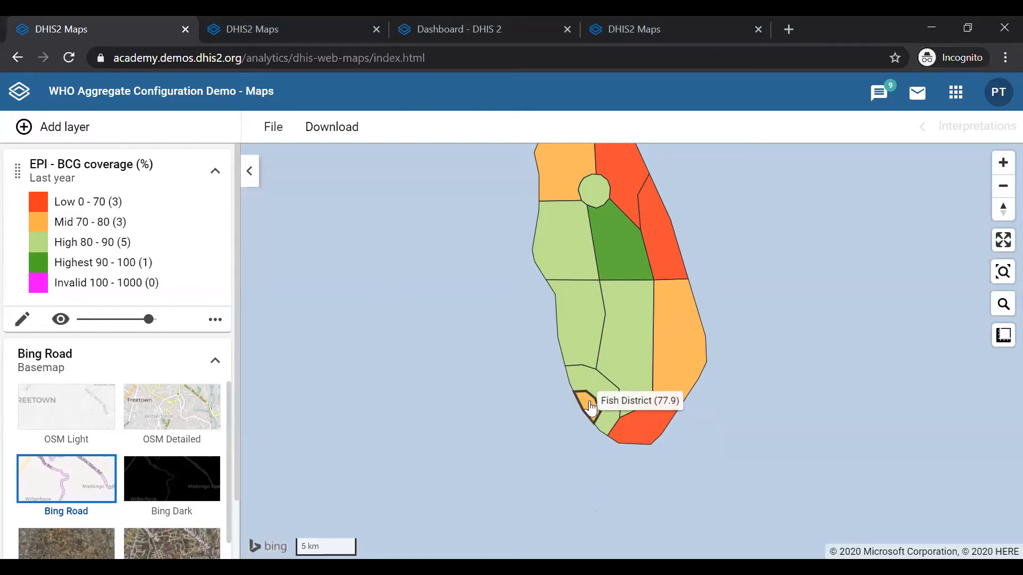
{"action": "mouse_move", "coordinate": [646, 441]}
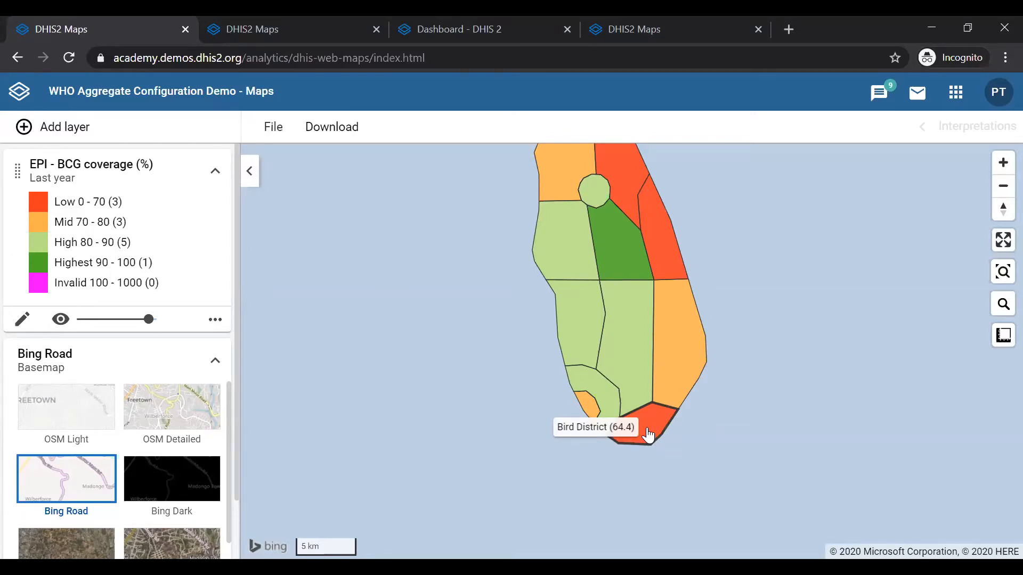
{"action": "right_click", "coordinate": [647, 435]}
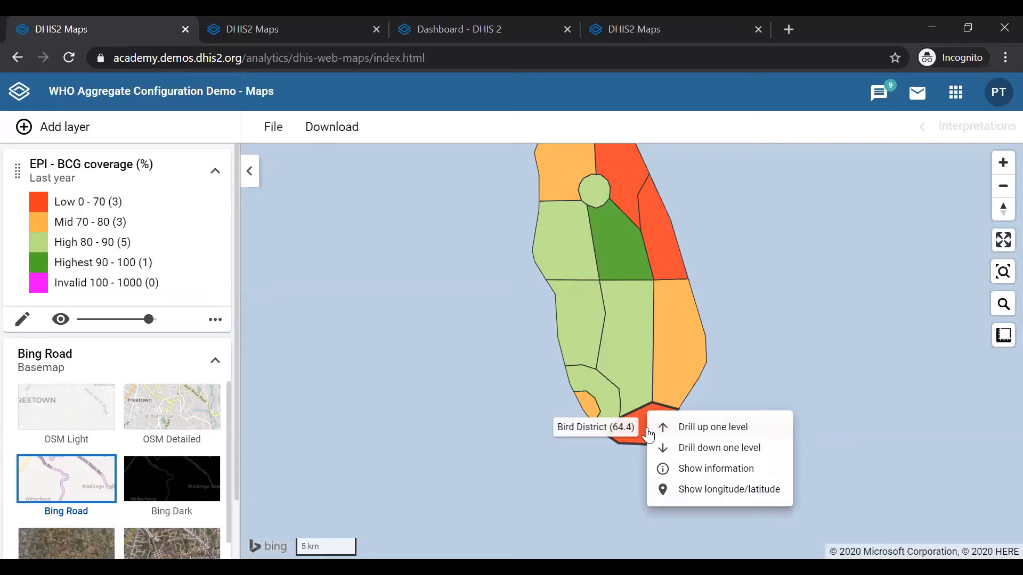
{"action": "left_click", "coordinate": [696, 435]}
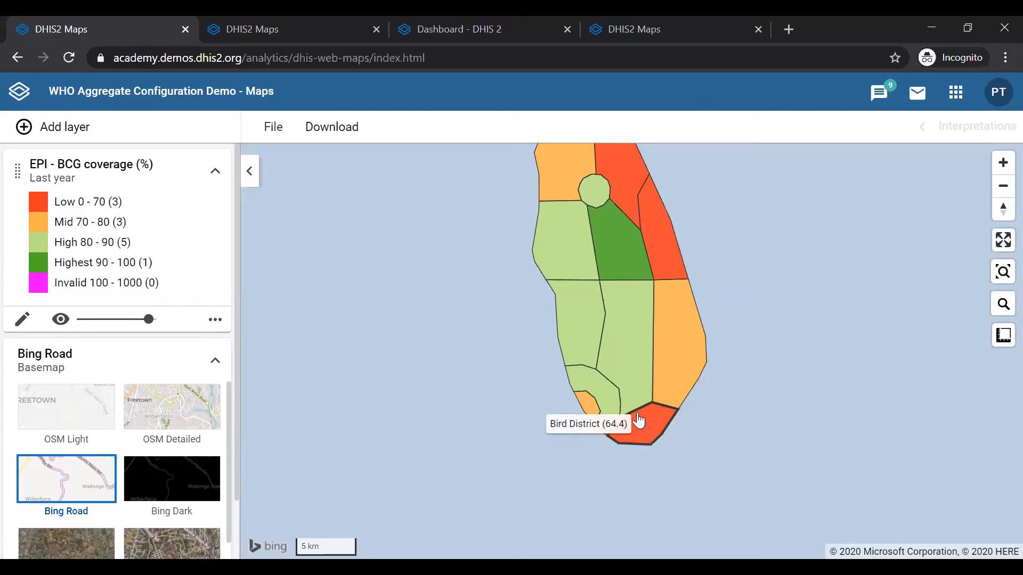
Drill down one level into Animal Region to show its districts
{"action": "left_click_drag", "start_coordinate": [776, 321], "coordinate": [771, 413]}
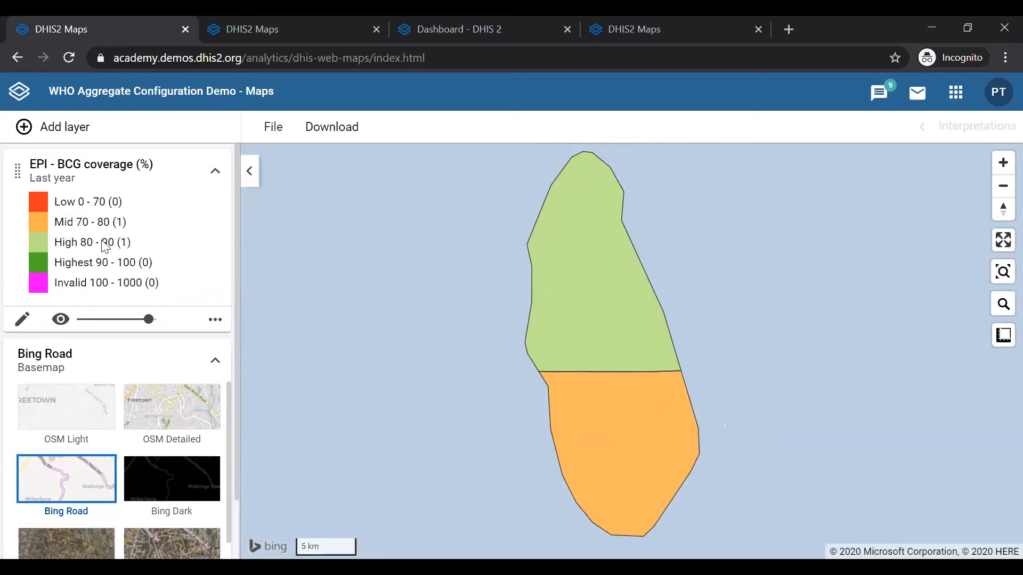
{"action": "mouse_move", "coordinate": [610, 287]}
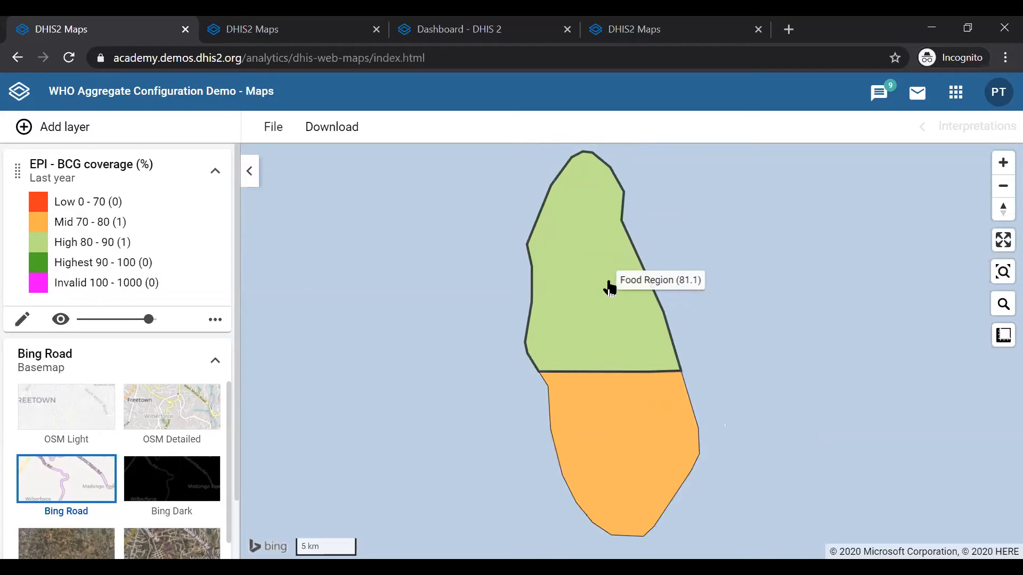
{"action": "mouse_move", "coordinate": [618, 444]}
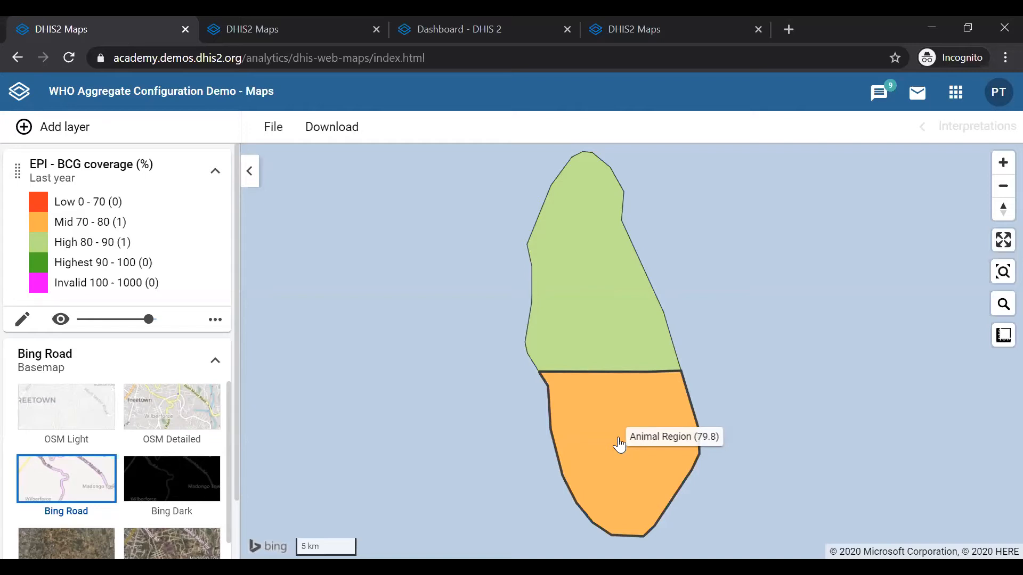
{"action": "right_click", "coordinate": [618, 444]}
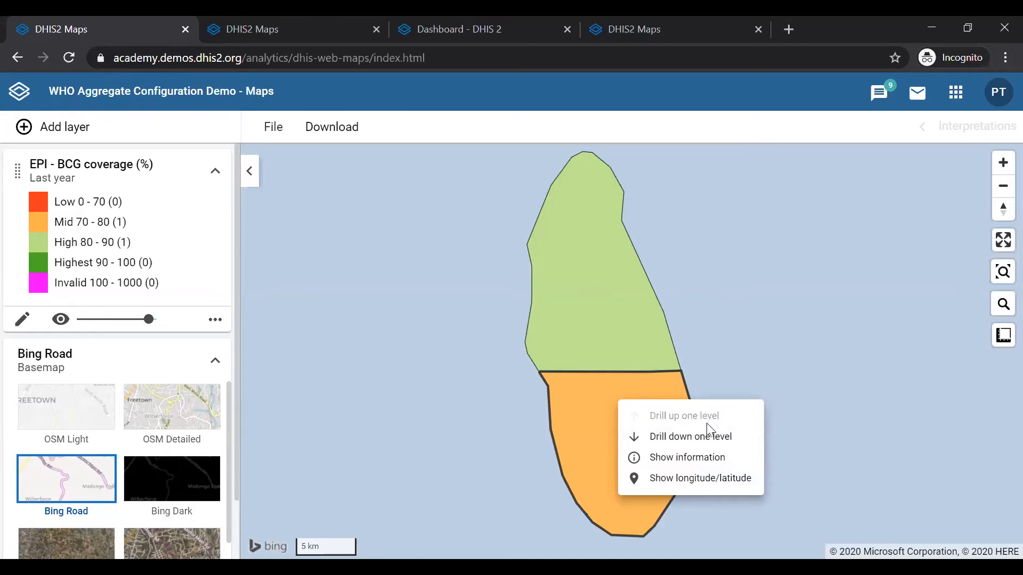
{"action": "left_click", "coordinate": [695, 448]}
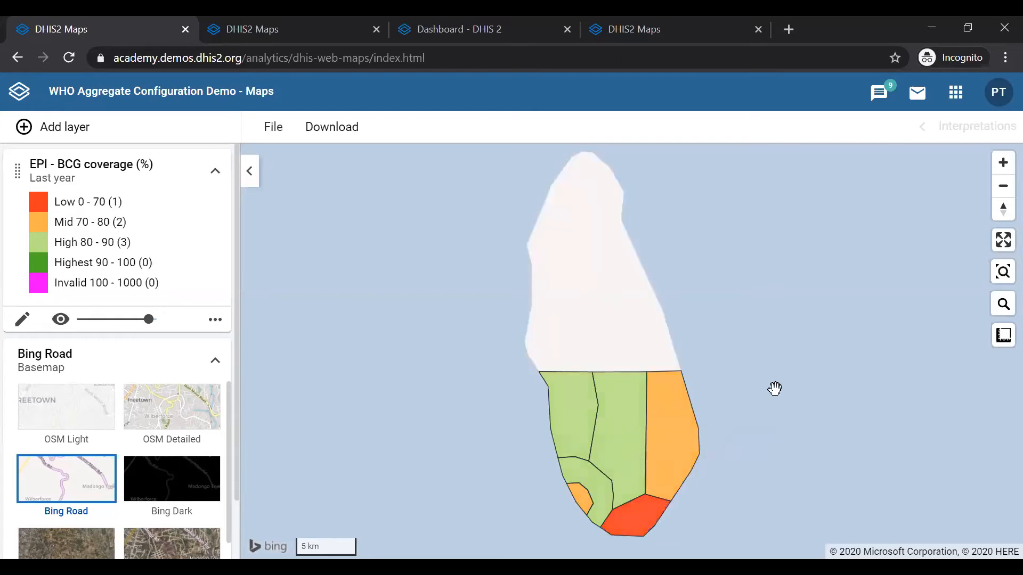
Drill down one level into Bird District to show its health facilities
{"action": "left_click_drag", "start_coordinate": [775, 388], "coordinate": [773, 338]}
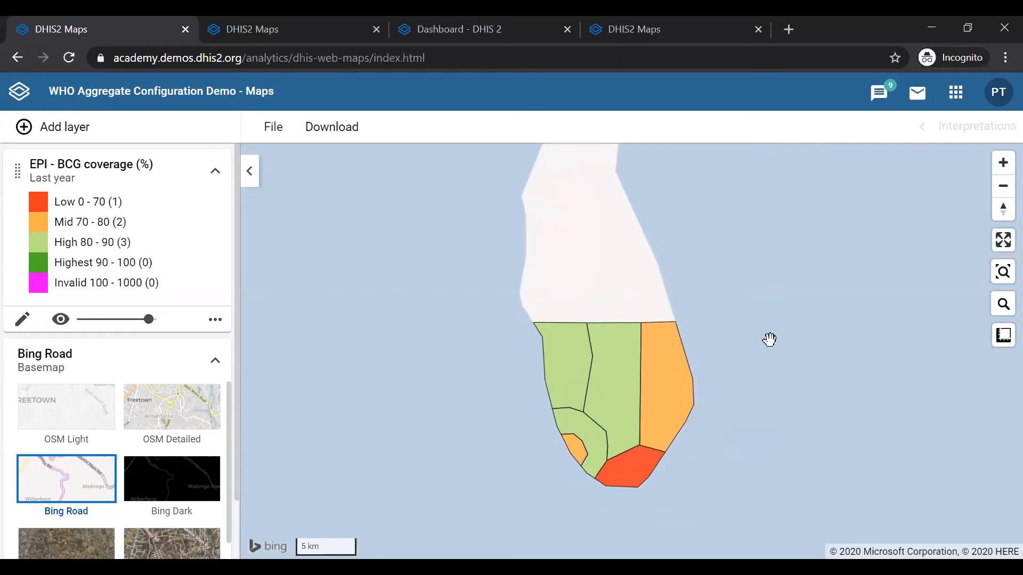
{"action": "mouse_move", "coordinate": [555, 336]}
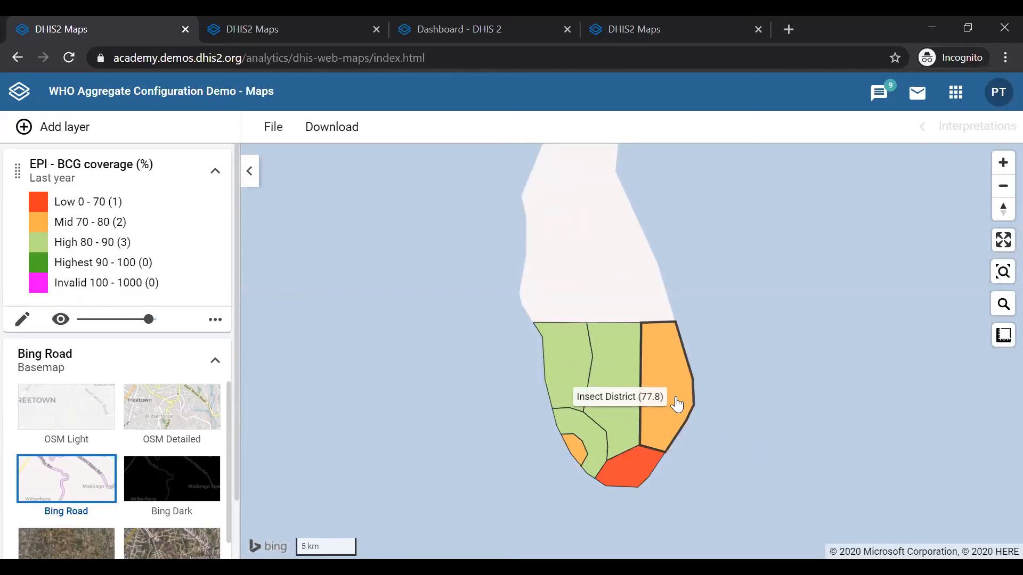
{"action": "right_click", "coordinate": [632, 469]}
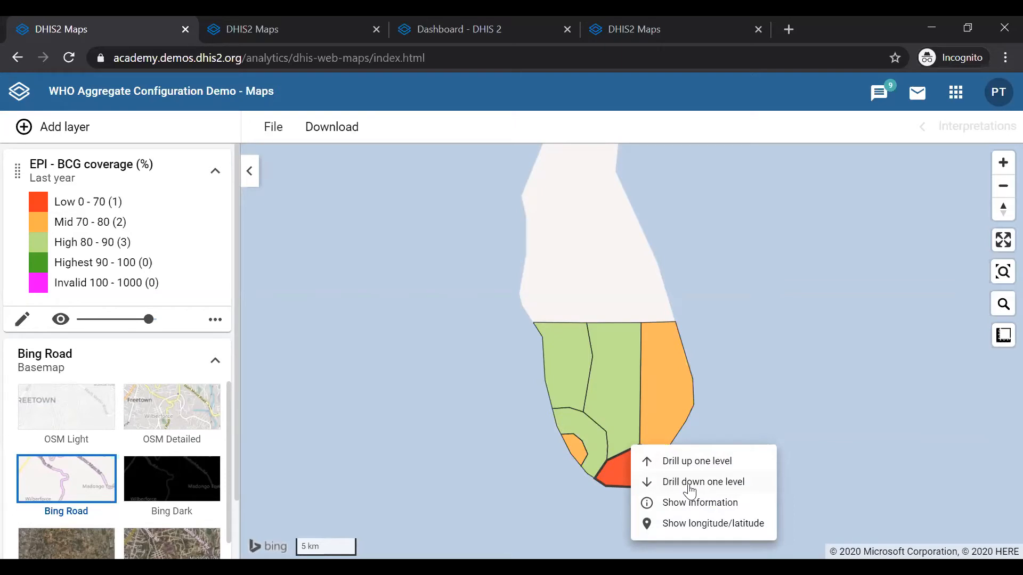
{"action": "left_click", "coordinate": [690, 482]}
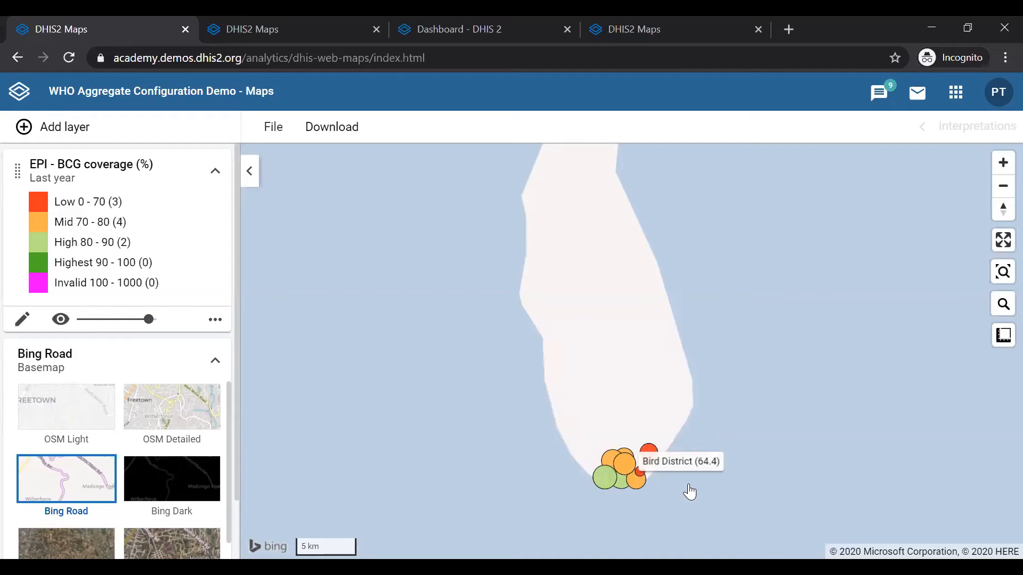
Inspect the BCG coverage values of the health facility points in Bird District
{"action": "scroll", "coordinate": [609, 342], "scroll_direction": "up", "scroll_amount": 1}
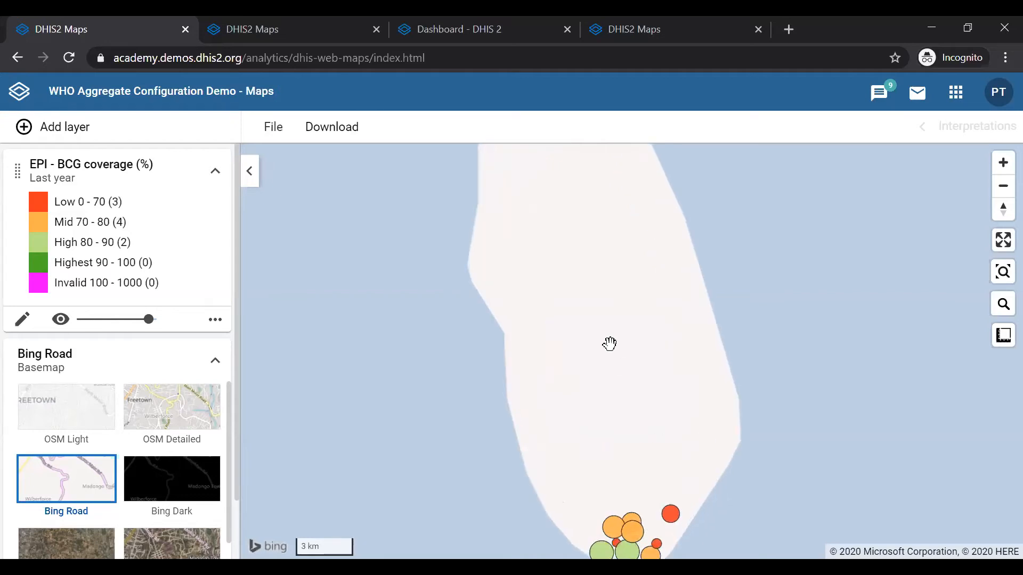
{"action": "left_click_drag", "start_coordinate": [610, 345], "coordinate": [584, 217]}
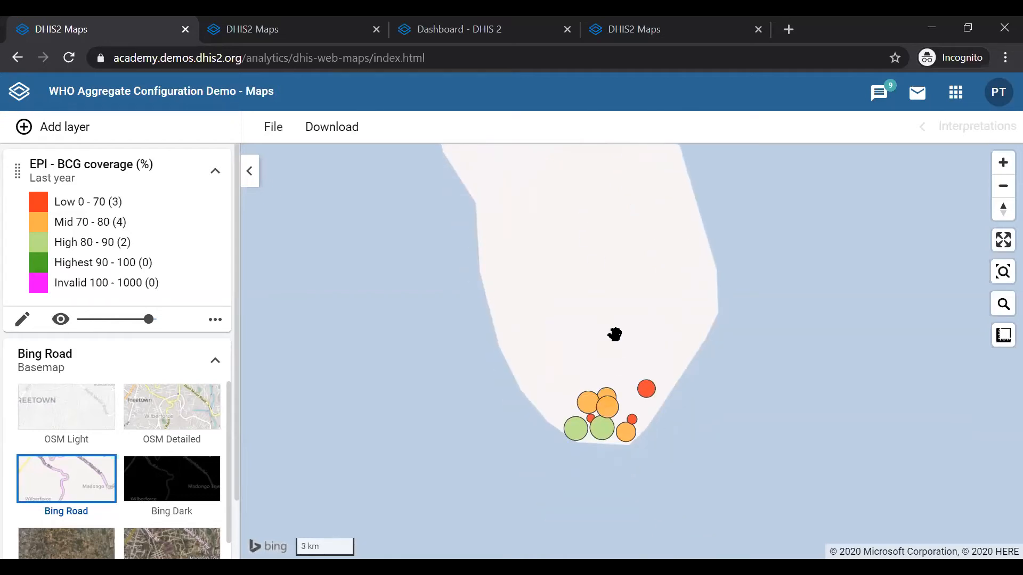
{"action": "scroll", "coordinate": [614, 334], "scroll_direction": "up", "scroll_amount": 1}
{"action": "left_click_drag", "start_coordinate": [614, 333], "coordinate": [604, 249]}
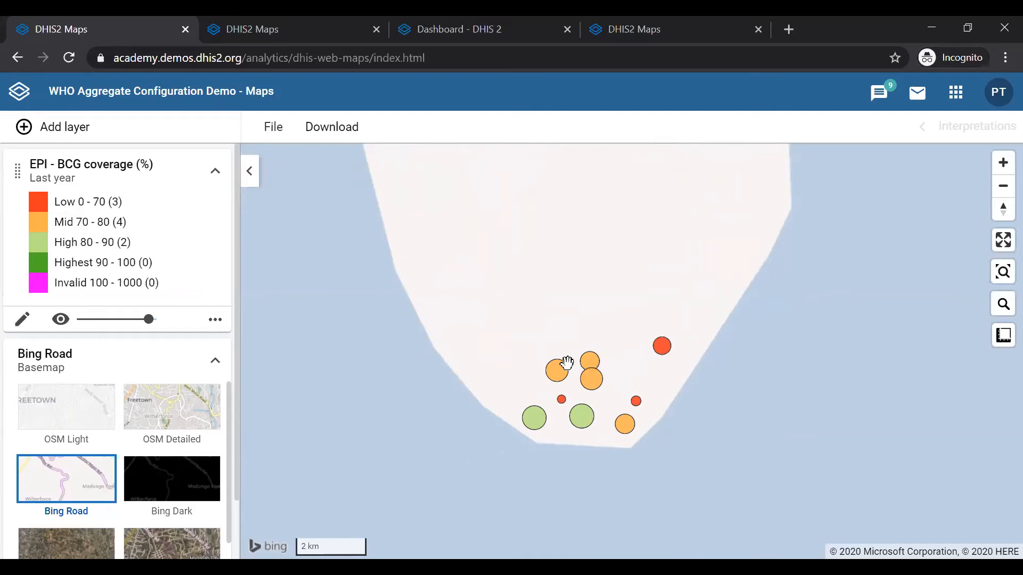
{"action": "mouse_move", "coordinate": [589, 367]}
{"action": "mouse_move", "coordinate": [563, 408]}
{"action": "mouse_move", "coordinate": [527, 431]}
{"action": "mouse_move", "coordinate": [594, 433]}
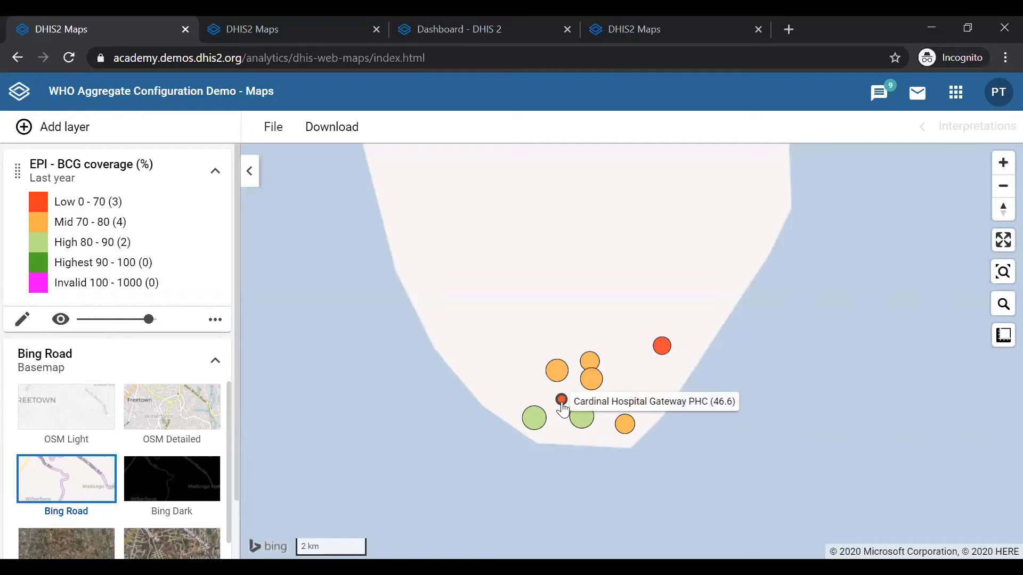
{"action": "mouse_move", "coordinate": [638, 409]}
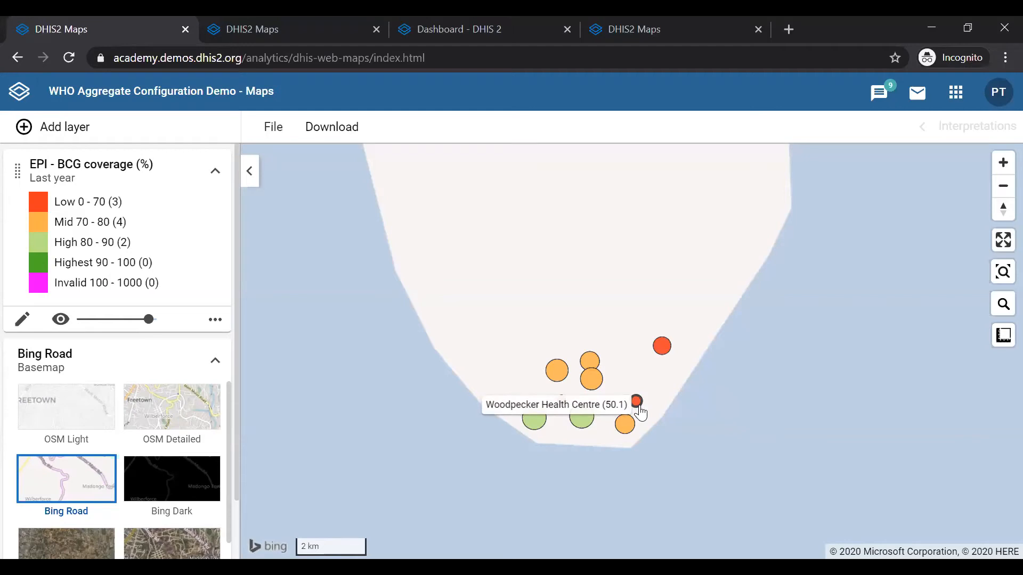
{"action": "mouse_move", "coordinate": [667, 362]}
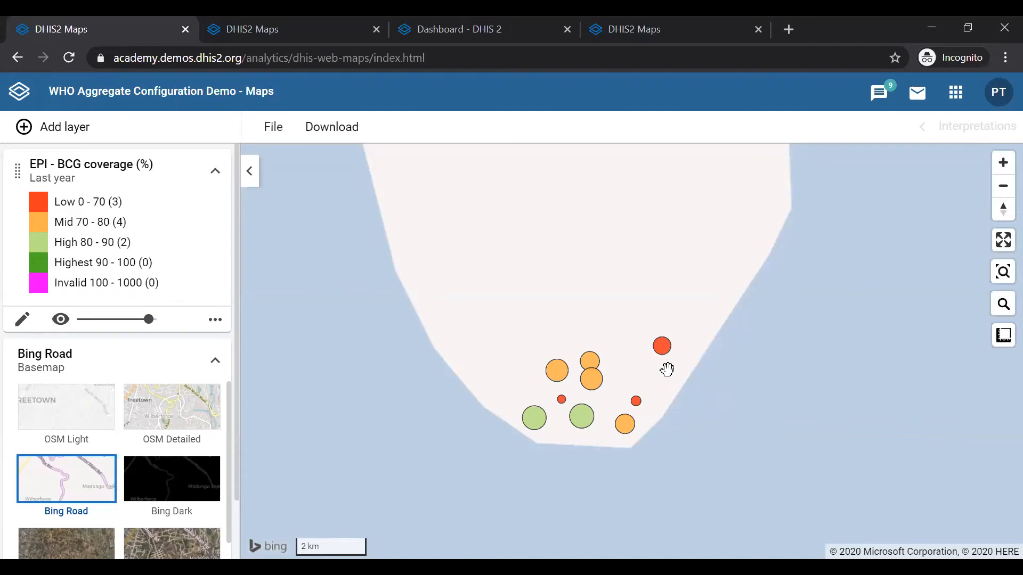
Drill up one level from Ostrich Health Centre back to the district map
{"action": "left_click_drag", "start_coordinate": [683, 357], "coordinate": [683, 358]}
{"action": "mouse_move", "coordinate": [620, 438]}
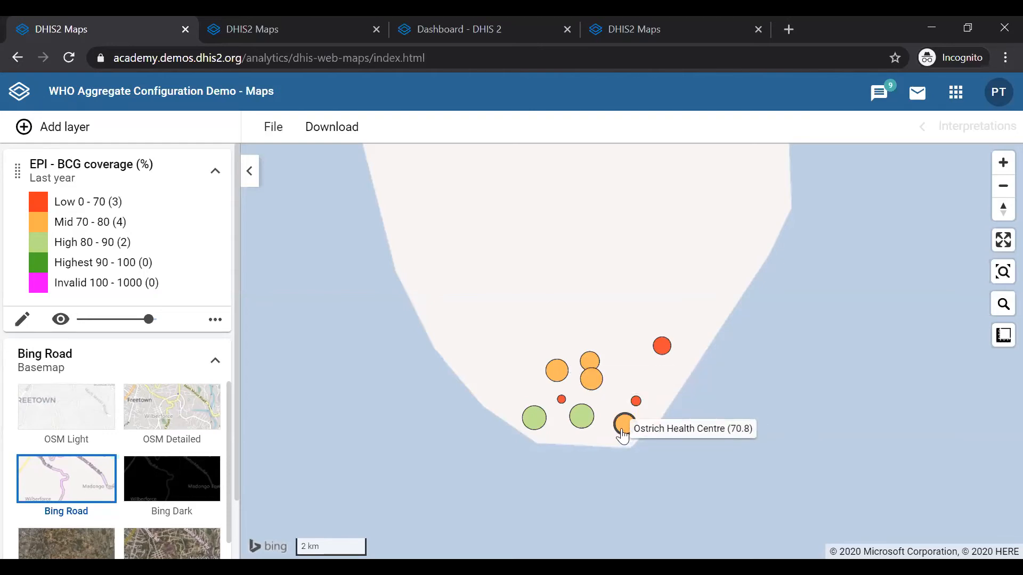
{"action": "right_click", "coordinate": [622, 434]}
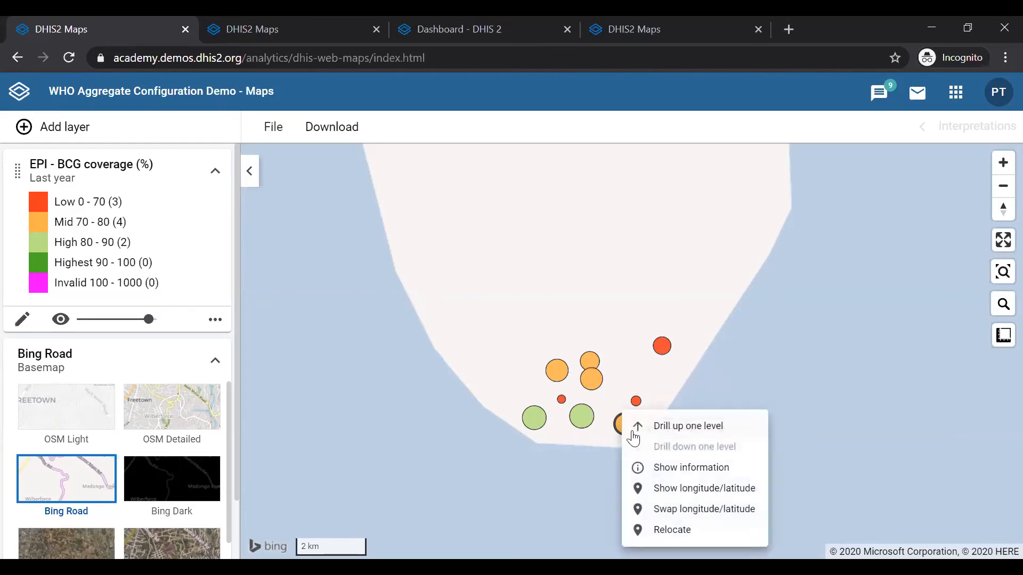
{"action": "left_click", "coordinate": [670, 424]}
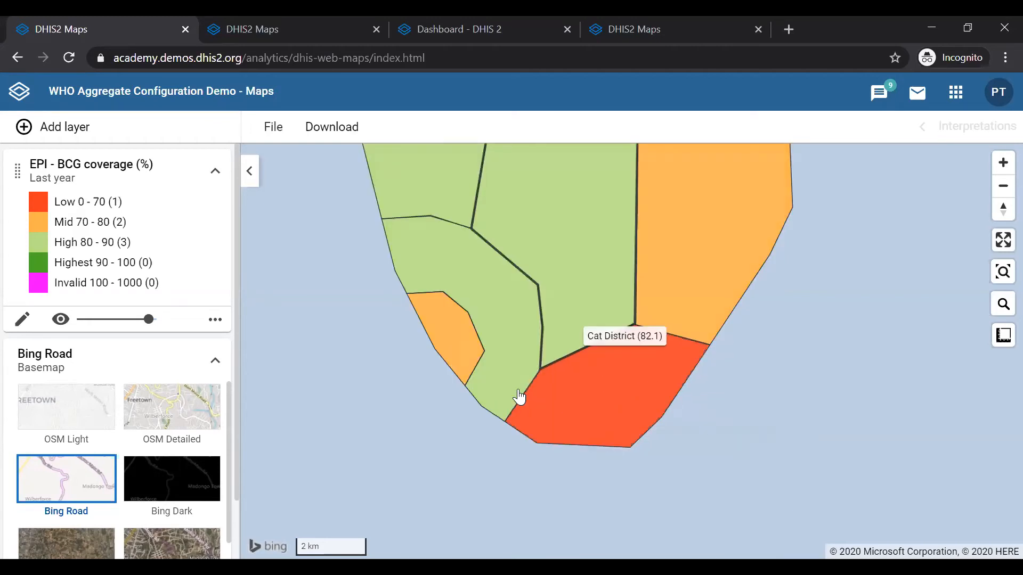
Drill down one level into Bird District again
{"action": "scroll", "coordinate": [531, 323], "scroll_direction": "down", "scroll_amount": 3}
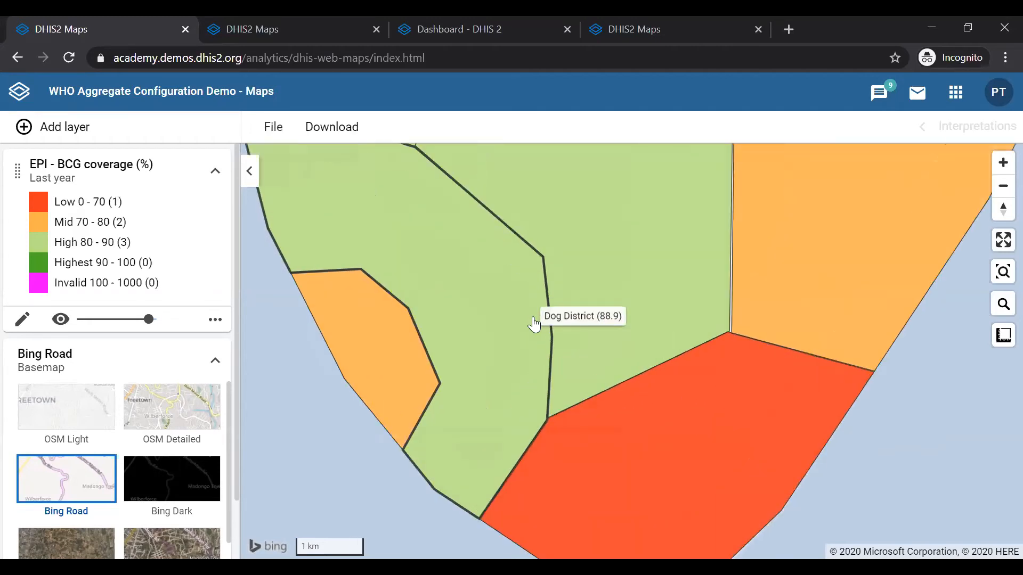
{"action": "scroll", "coordinate": [534, 324], "scroll_direction": "up", "scroll_amount": 2}
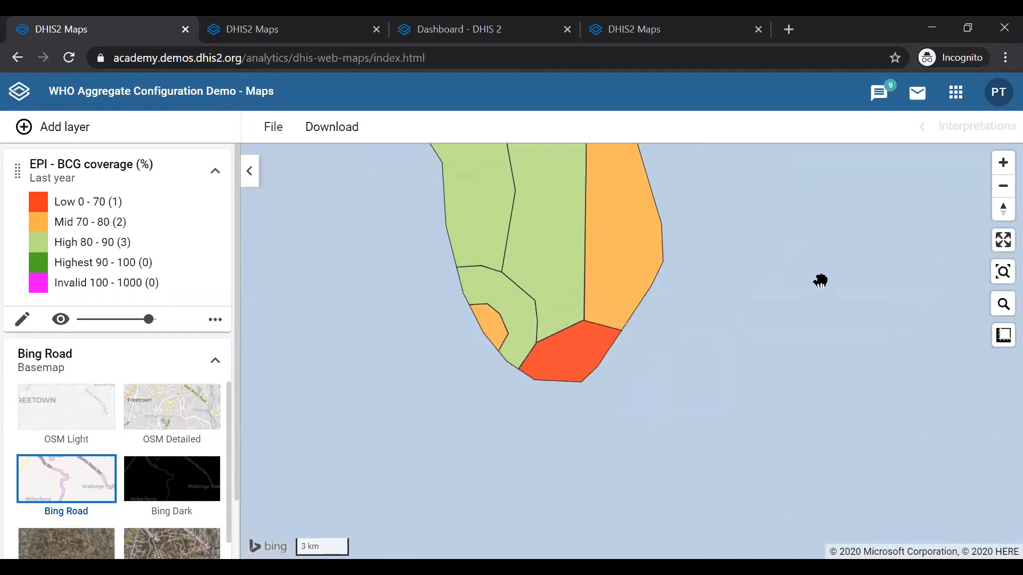
{"action": "left_click_drag", "start_coordinate": [820, 281], "coordinate": [805, 403]}
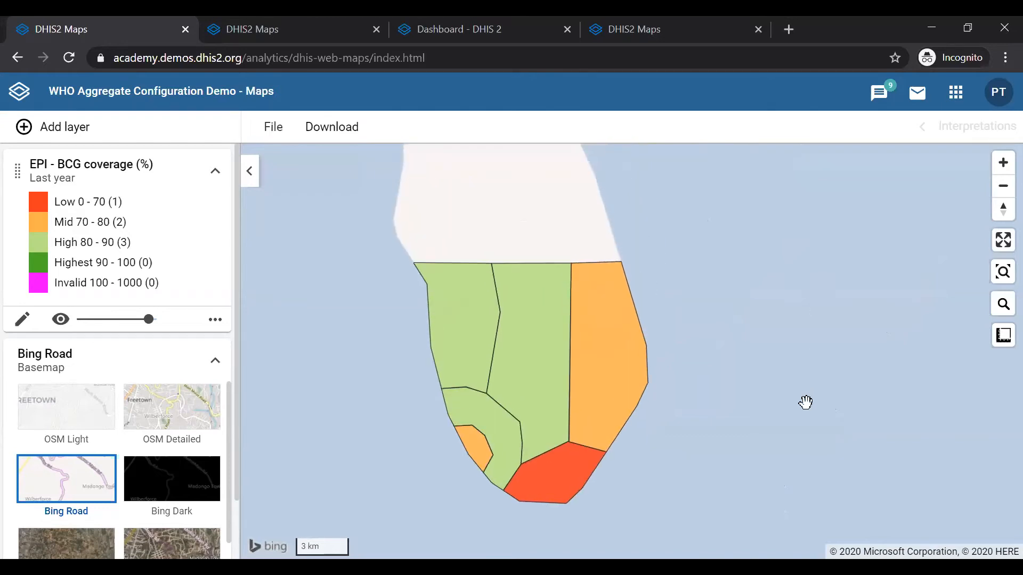
{"action": "mouse_move", "coordinate": [571, 469]}
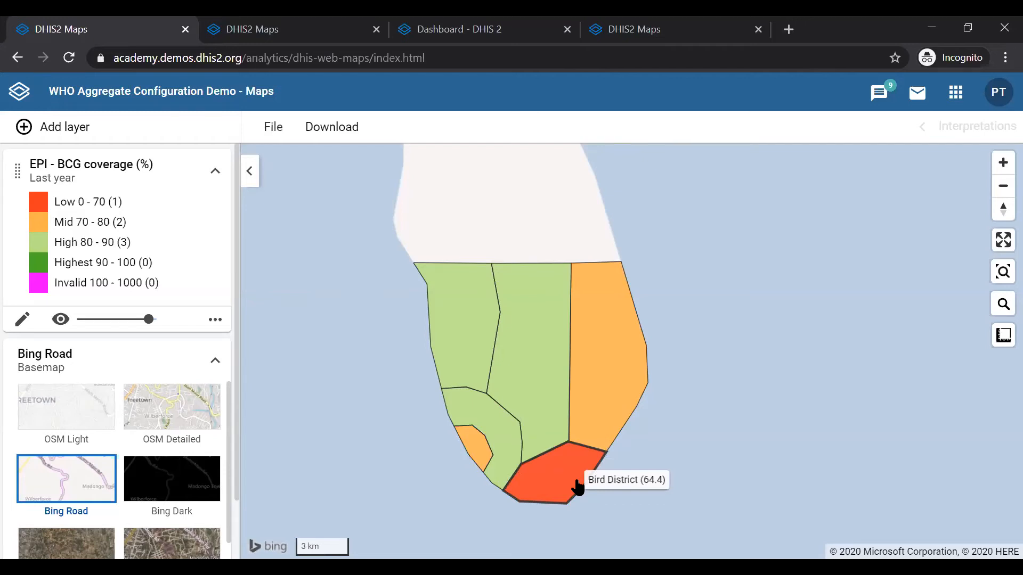
{"action": "right_click", "coordinate": [556, 488]}
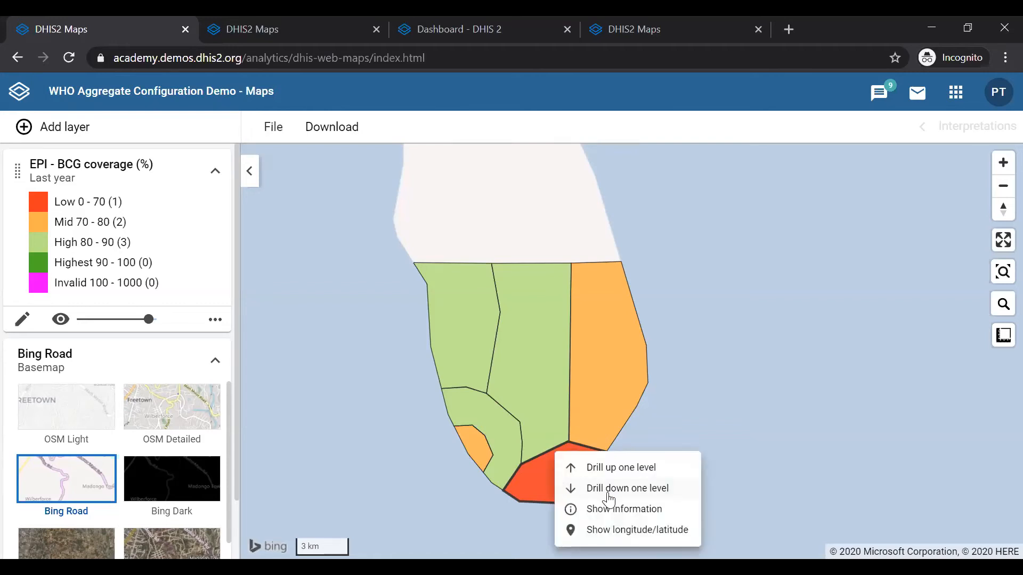
{"action": "left_click", "coordinate": [607, 494]}
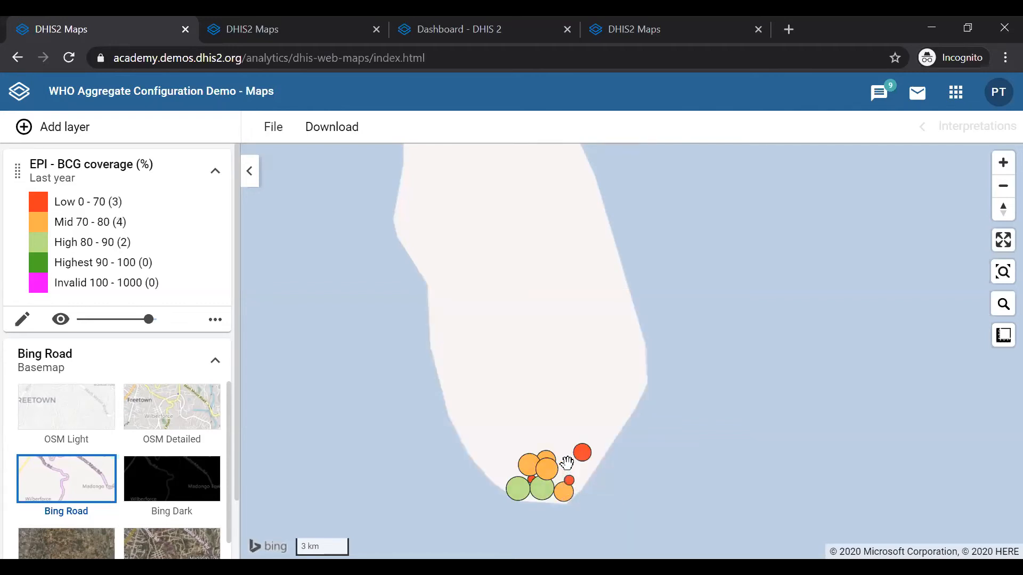
Drill up one level from Pigeon Primary Health Centre to the district map
{"action": "scroll", "coordinate": [566, 462], "scroll_direction": "up", "scroll_amount": 2}
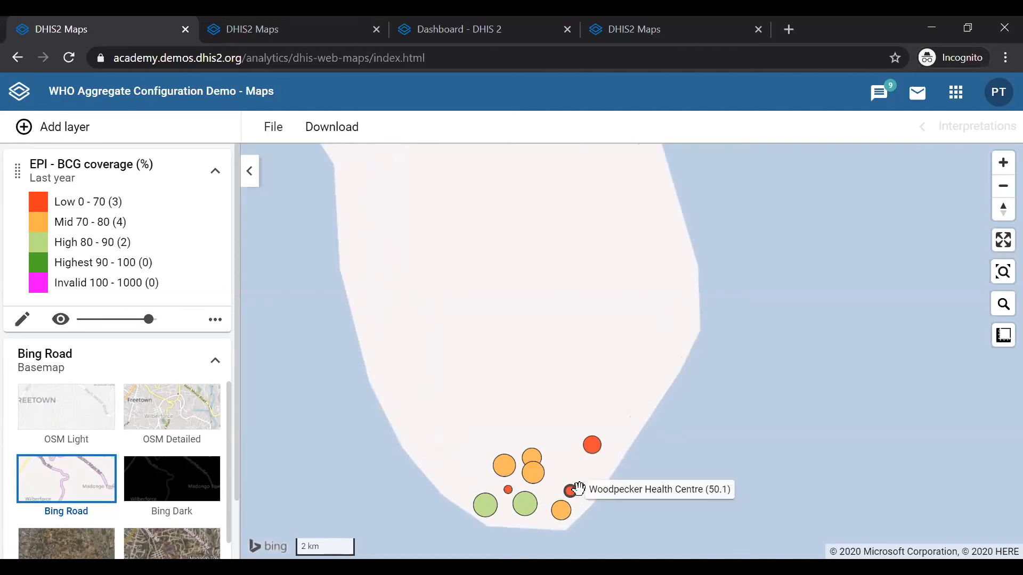
{"action": "mouse_move", "coordinate": [593, 454]}
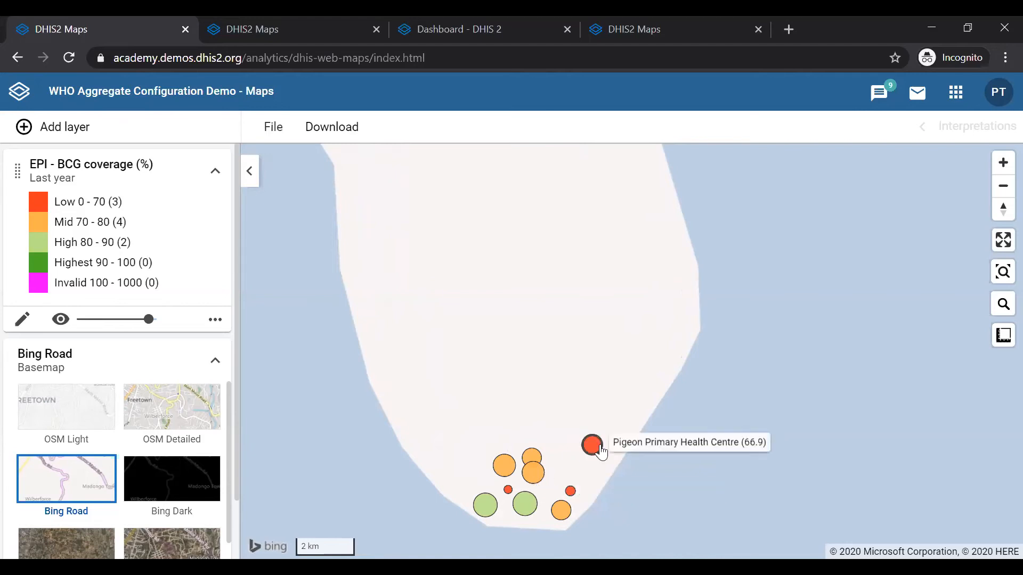
{"action": "right_click", "coordinate": [599, 449]}
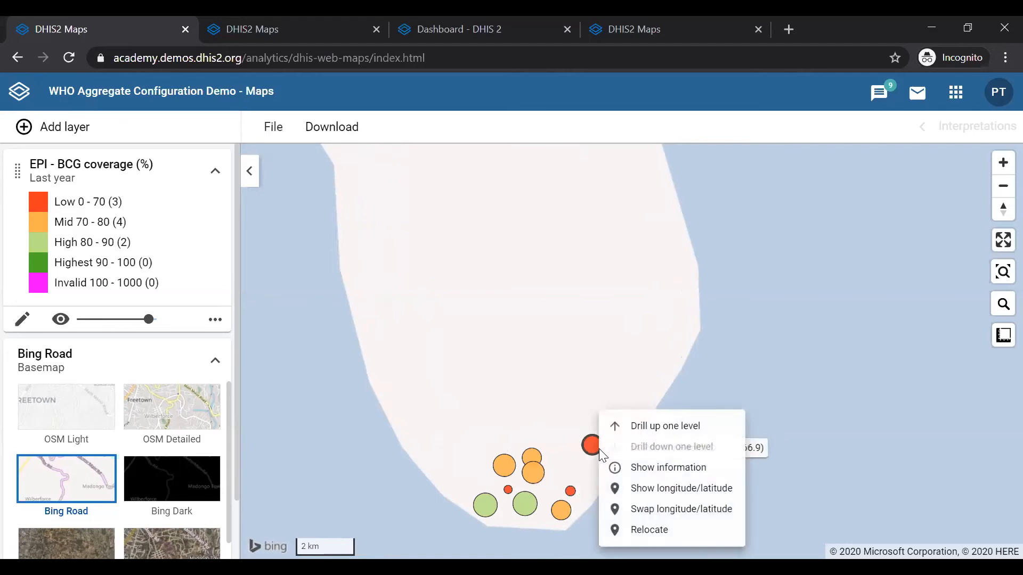
{"action": "left_click", "coordinate": [661, 432]}
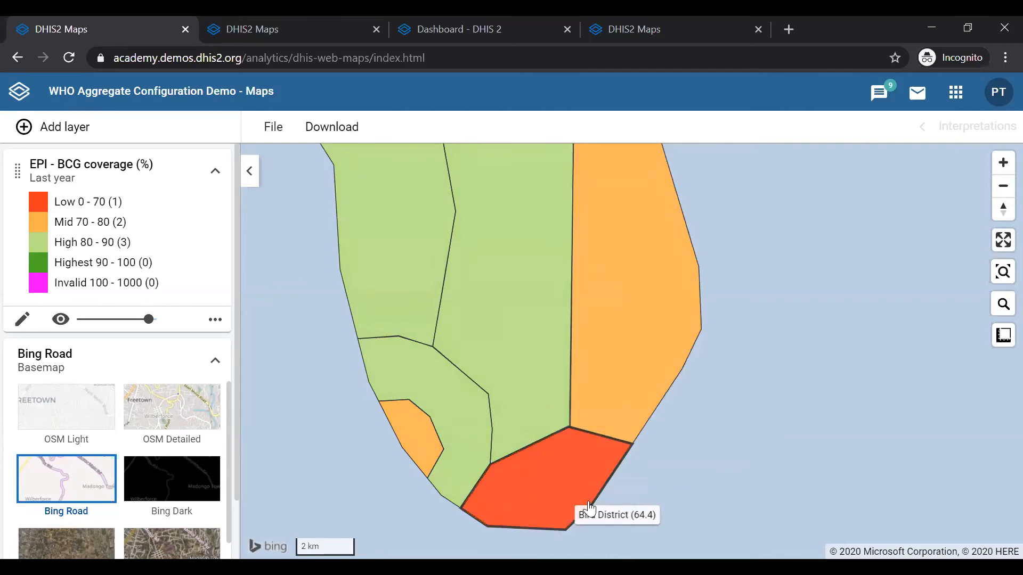
{"action": "right_click", "coordinate": [526, 487]}
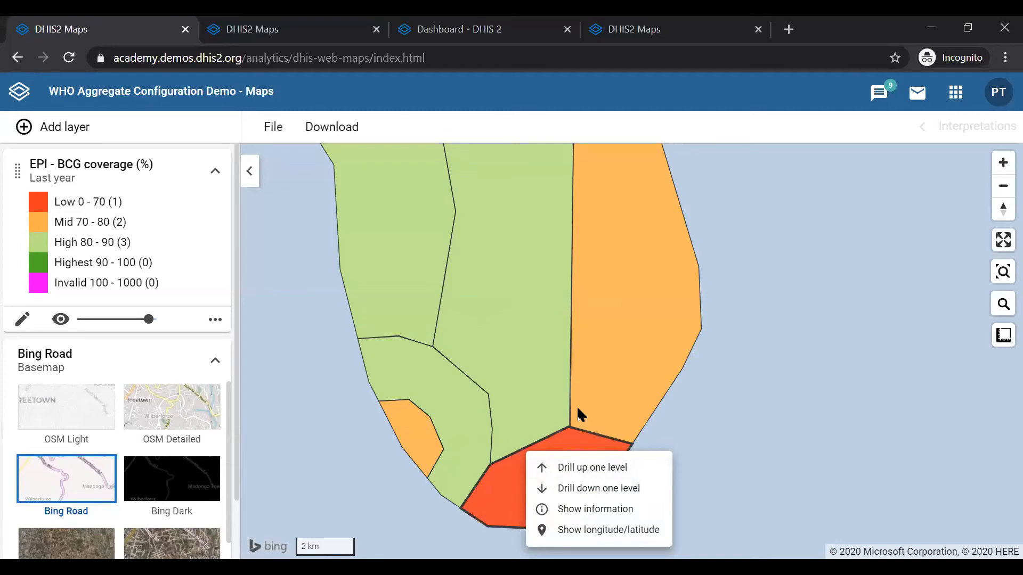
{"action": "left_click", "coordinate": [824, 313]}
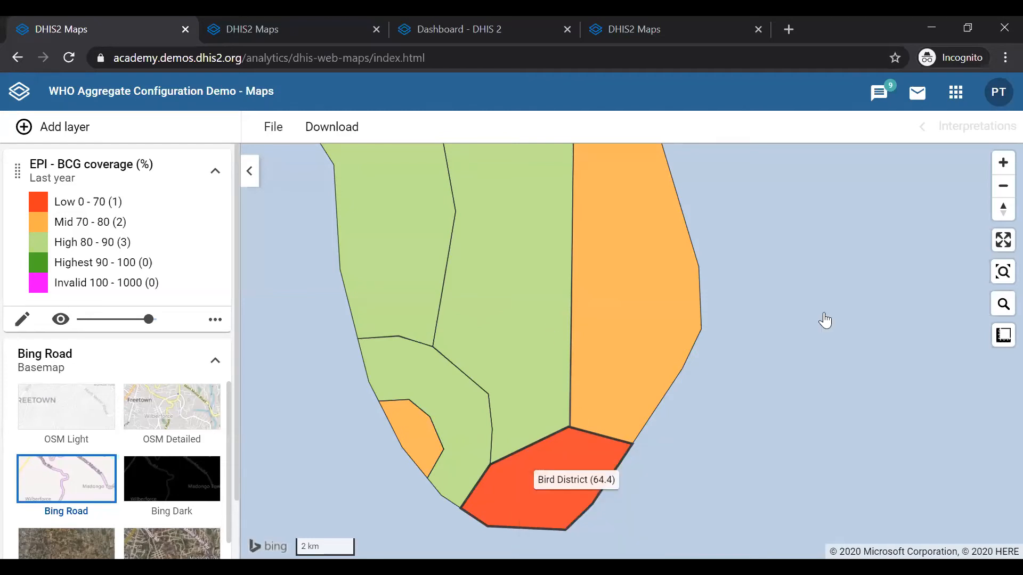
{"action": "scroll", "coordinate": [824, 318], "scroll_direction": "down", "scroll_amount": 3}
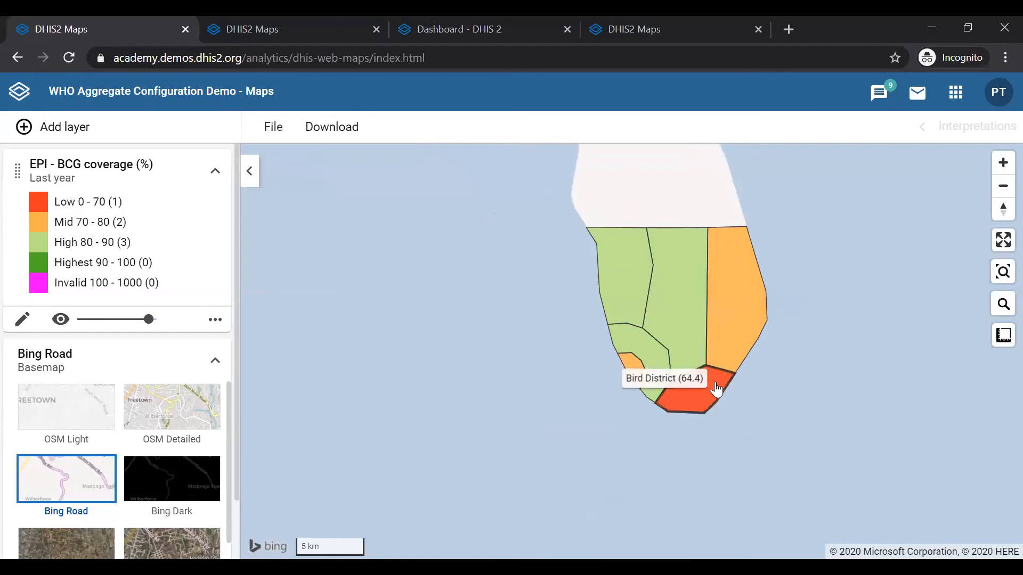
Drill up one level from Bird District to the region map
{"action": "scroll", "coordinate": [720, 395], "scroll_direction": "up", "scroll_amount": 1}
{"action": "scroll", "coordinate": [719, 392], "scroll_direction": "up", "scroll_amount": 1}
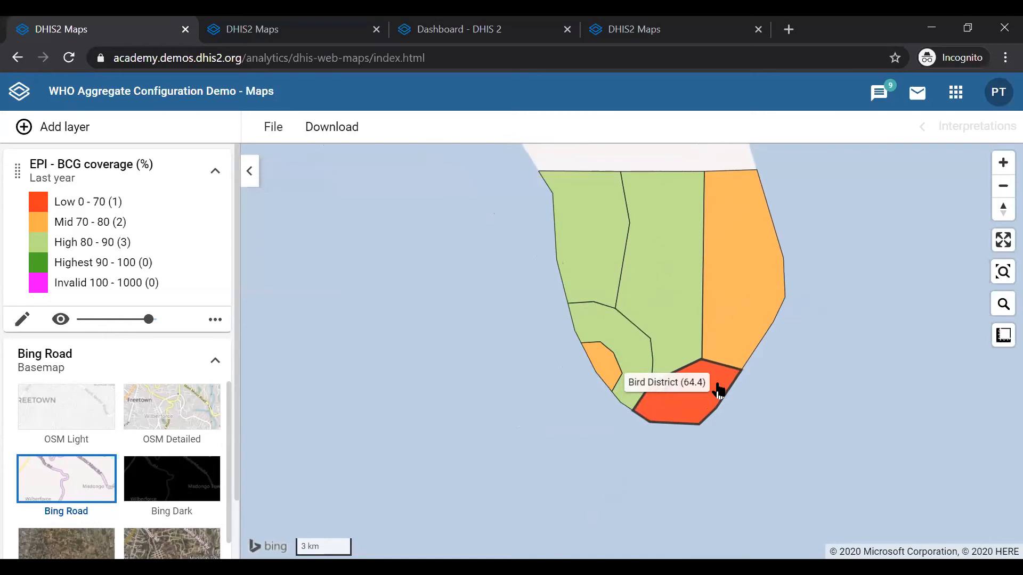
{"action": "right_click", "coordinate": [692, 393]}
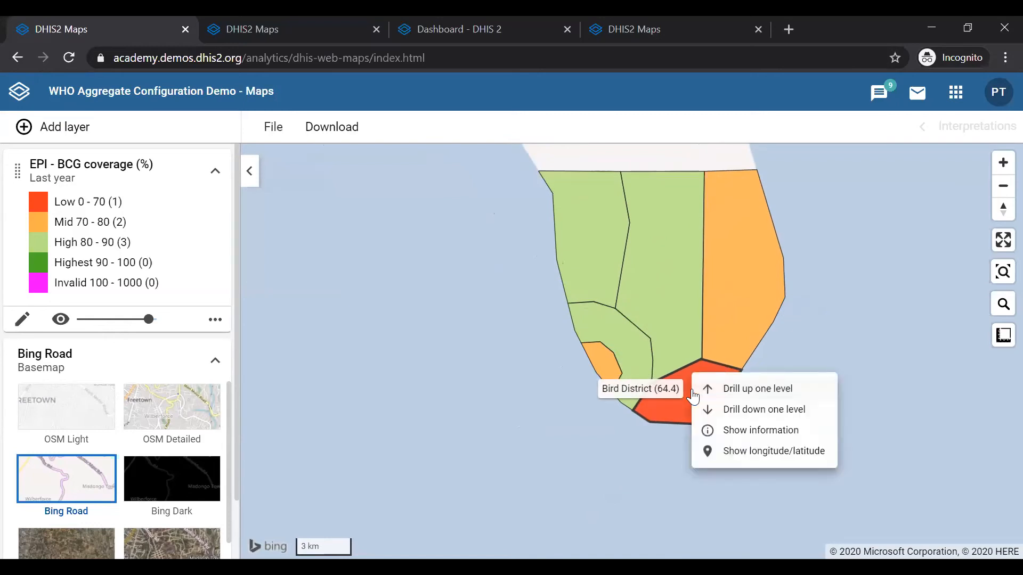
{"action": "left_click", "coordinate": [749, 395]}
{"action": "scroll", "coordinate": [799, 311], "scroll_direction": "down", "scroll_amount": 1}
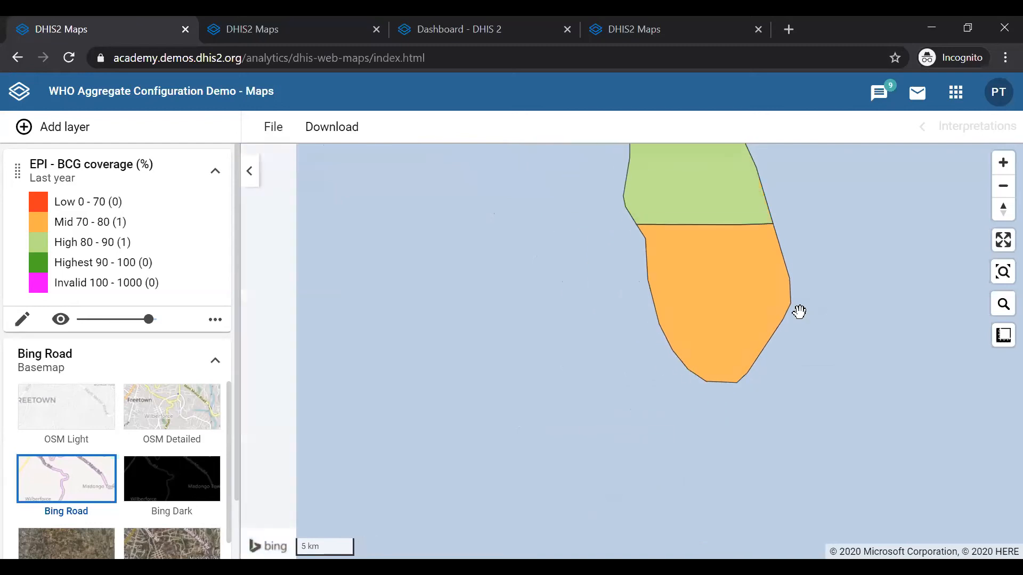
{"action": "left_click_drag", "start_coordinate": [829, 248], "coordinate": [771, 354]}
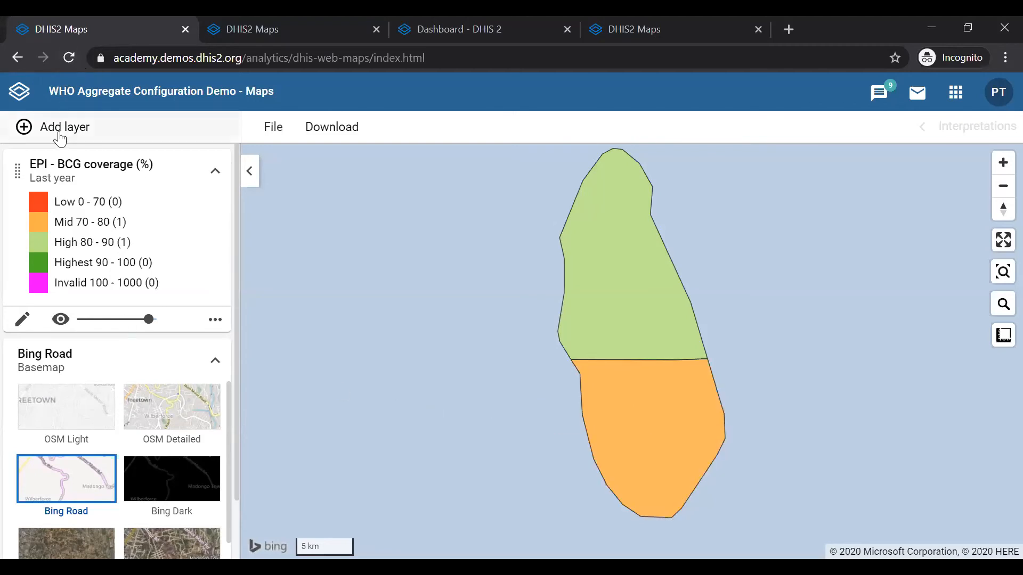
Drill down one level from Animal Region to its districts
{"action": "mouse_move", "coordinate": [568, 430]}
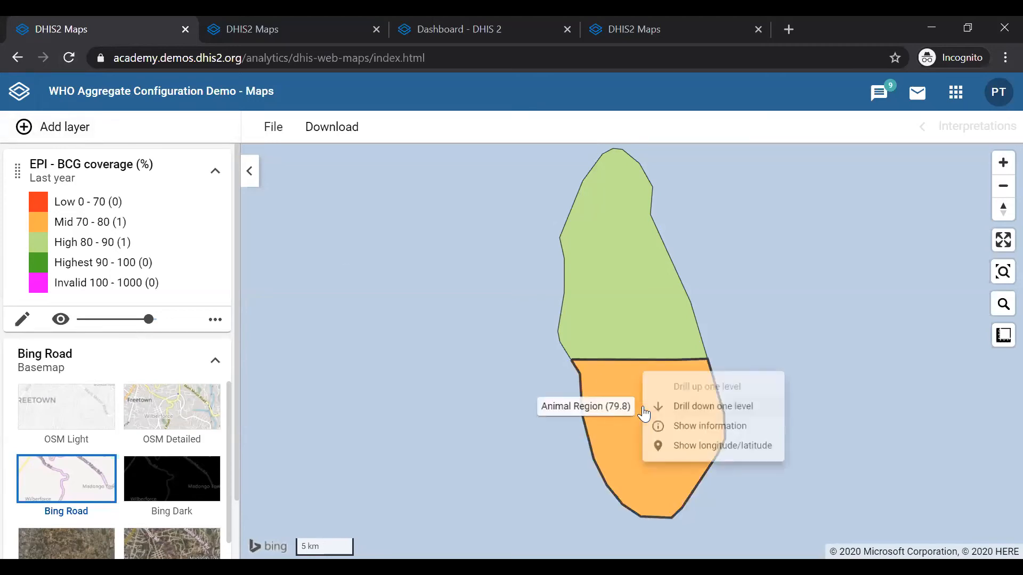
{"action": "right_click", "coordinate": [644, 411]}
{"action": "left_click", "coordinate": [690, 408]}
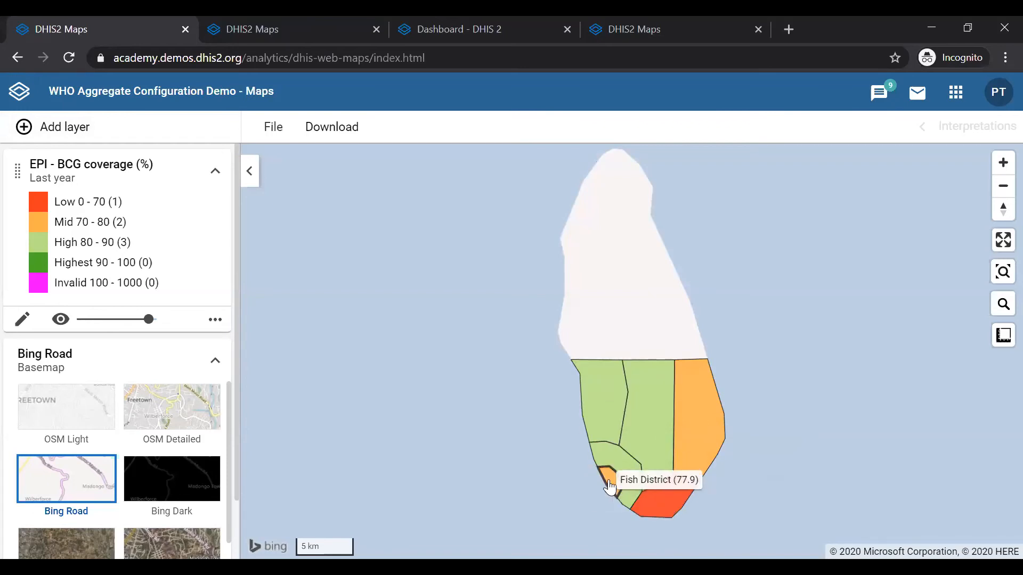
Drill down one level into Fish District to show its health facility points
{"action": "mouse_move", "coordinate": [677, 485]}
{"action": "mouse_move", "coordinate": [664, 503]}
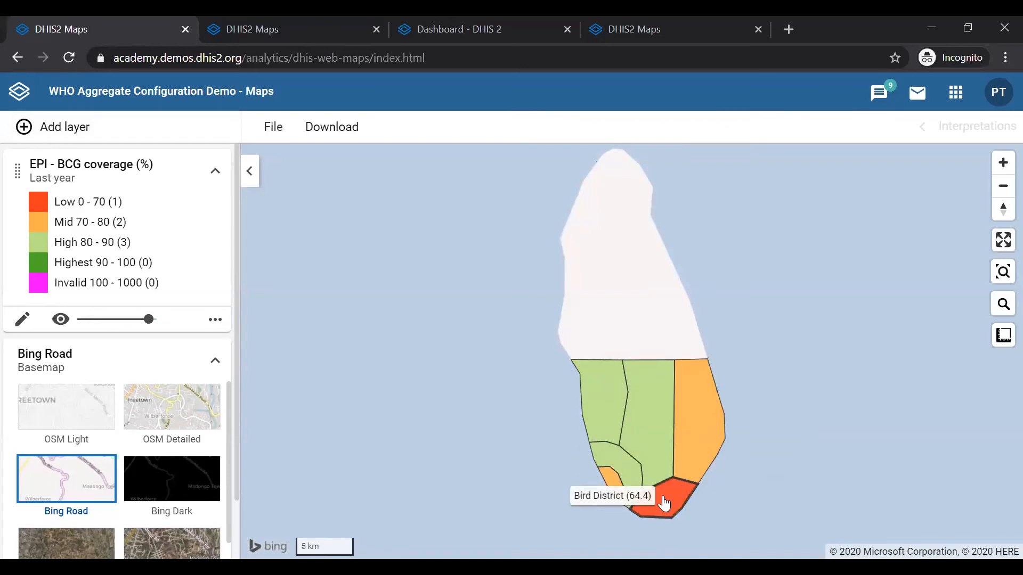
{"action": "mouse_move", "coordinate": [683, 451]}
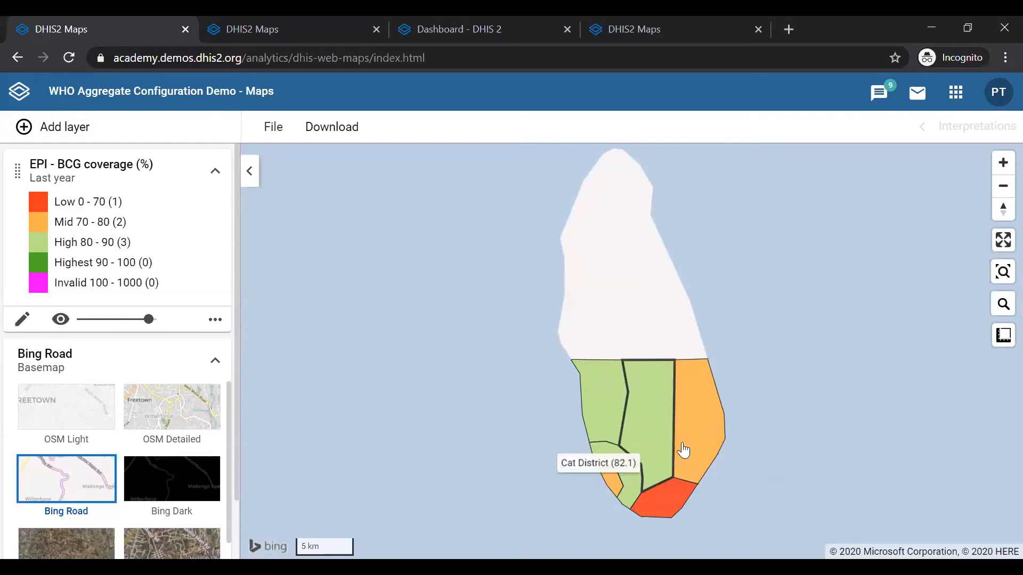
{"action": "mouse_move", "coordinate": [610, 485]}
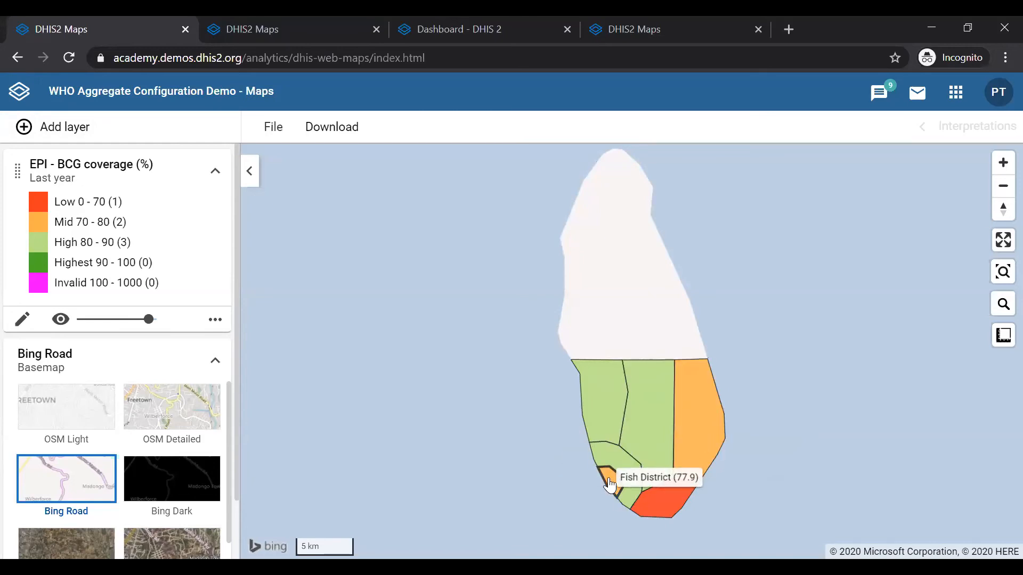
{"action": "right_click", "coordinate": [610, 485]}
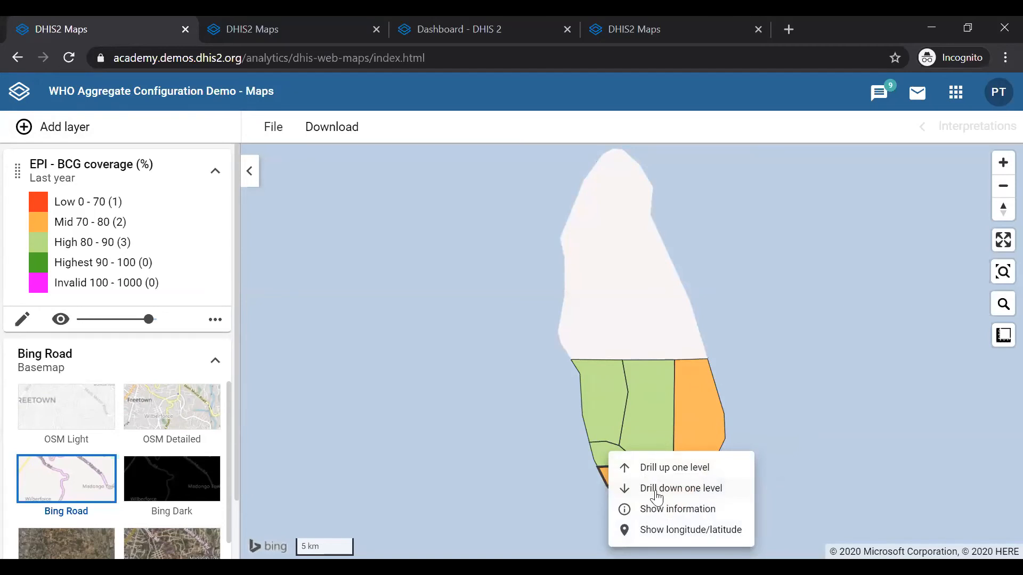
{"action": "left_click", "coordinate": [481, 489]}
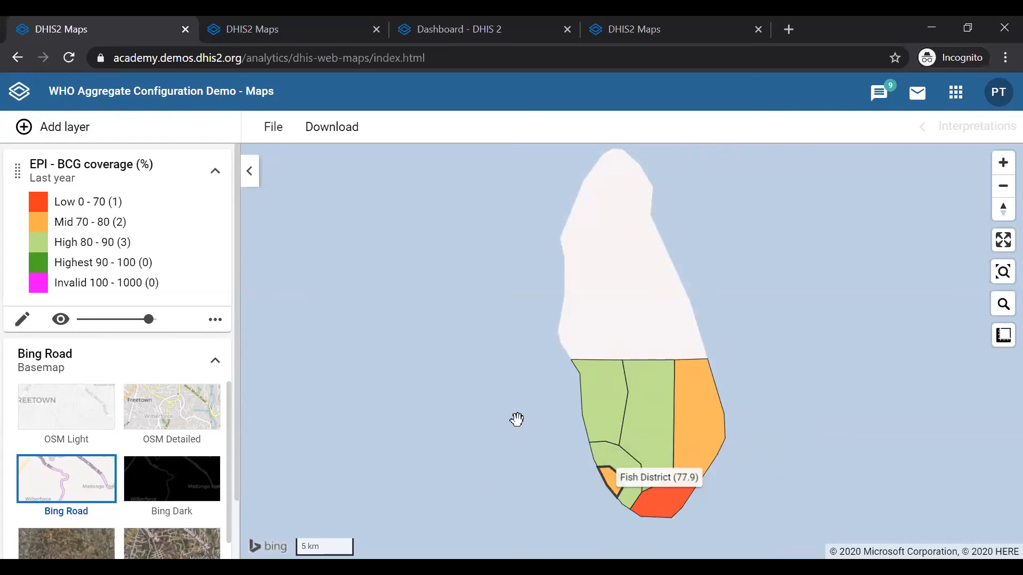
{"action": "right_click", "coordinate": [611, 490]}
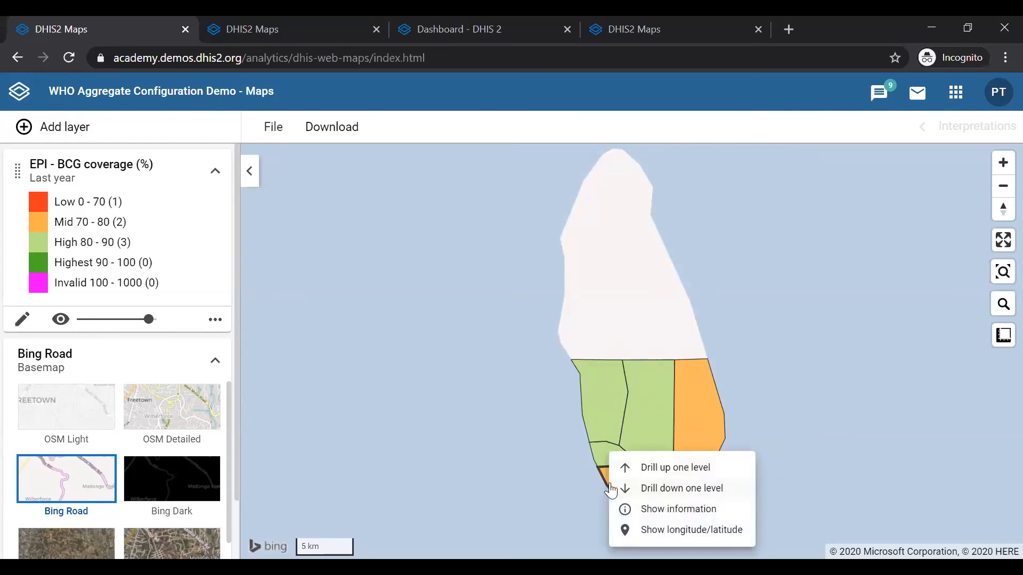
{"action": "left_click", "coordinate": [660, 492]}
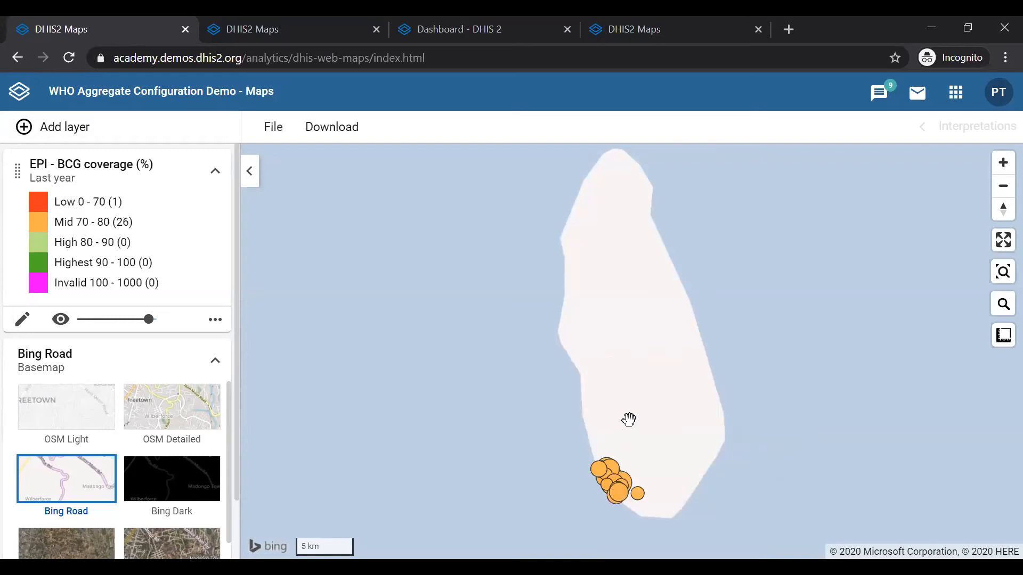
Zoom in to inspect the BCG coverage points of the Fish District facilities
{"action": "left_click_drag", "start_coordinate": [628, 419], "coordinate": [604, 316]}
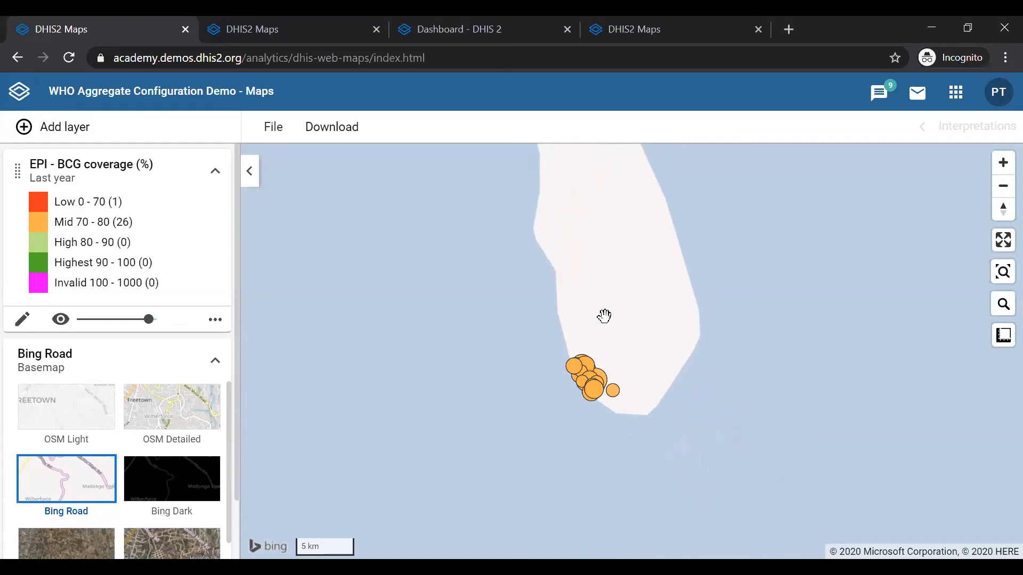
{"action": "scroll", "coordinate": [603, 316], "scroll_direction": "up", "scroll_amount": 5}
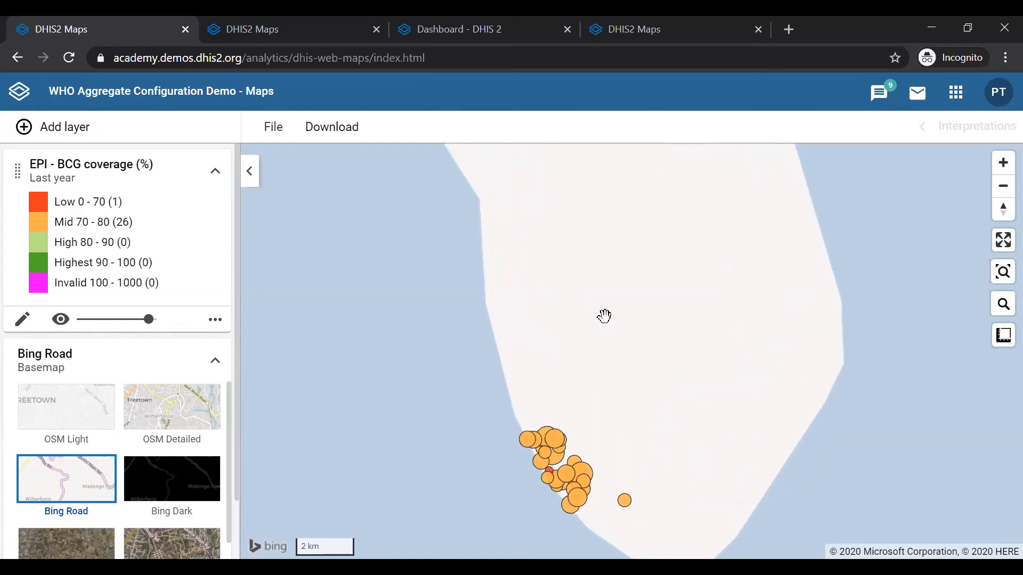
{"action": "left_click_drag", "start_coordinate": [598, 318], "coordinate": [594, 203]}
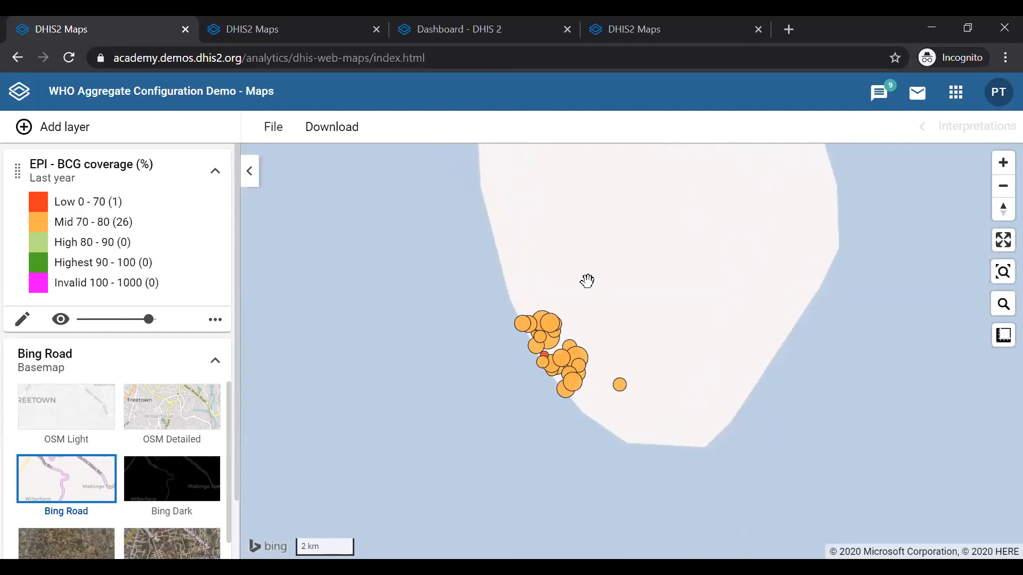
{"action": "scroll", "coordinate": [587, 280], "scroll_direction": "up", "scroll_amount": 1}
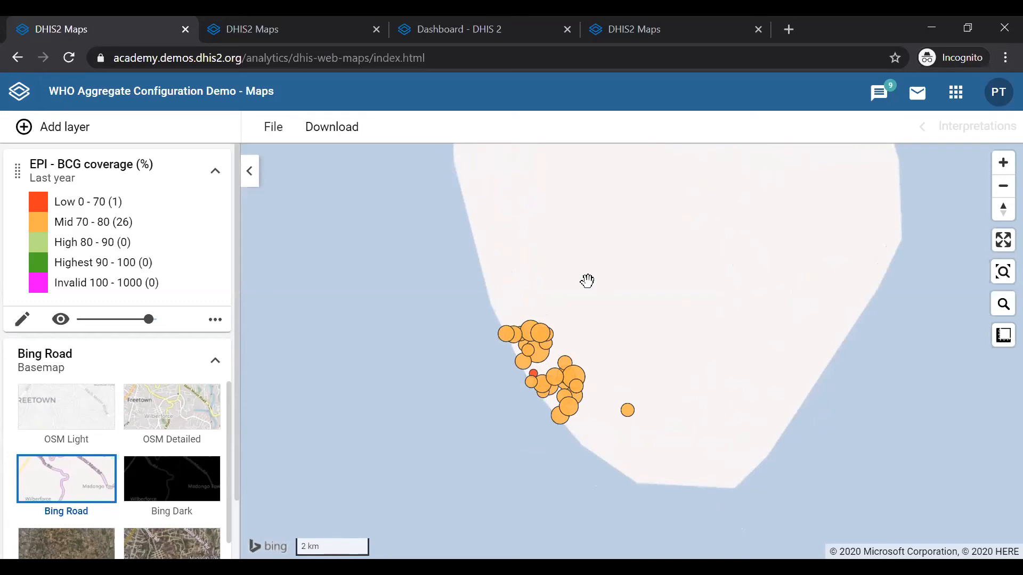
{"action": "scroll", "coordinate": [587, 280], "scroll_direction": "up", "scroll_amount": 3}
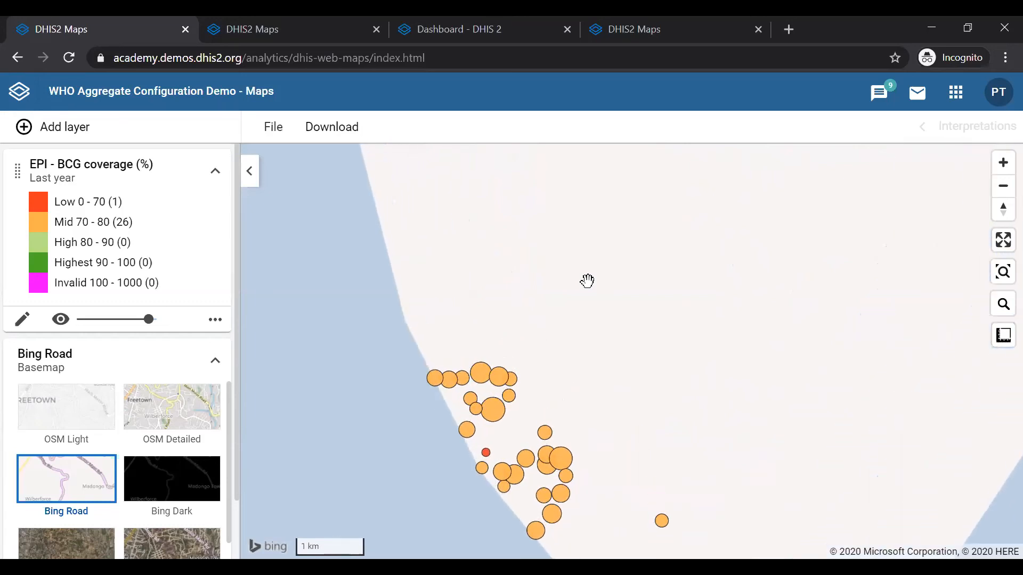
{"action": "left_click_drag", "start_coordinate": [584, 283], "coordinate": [588, 216]}
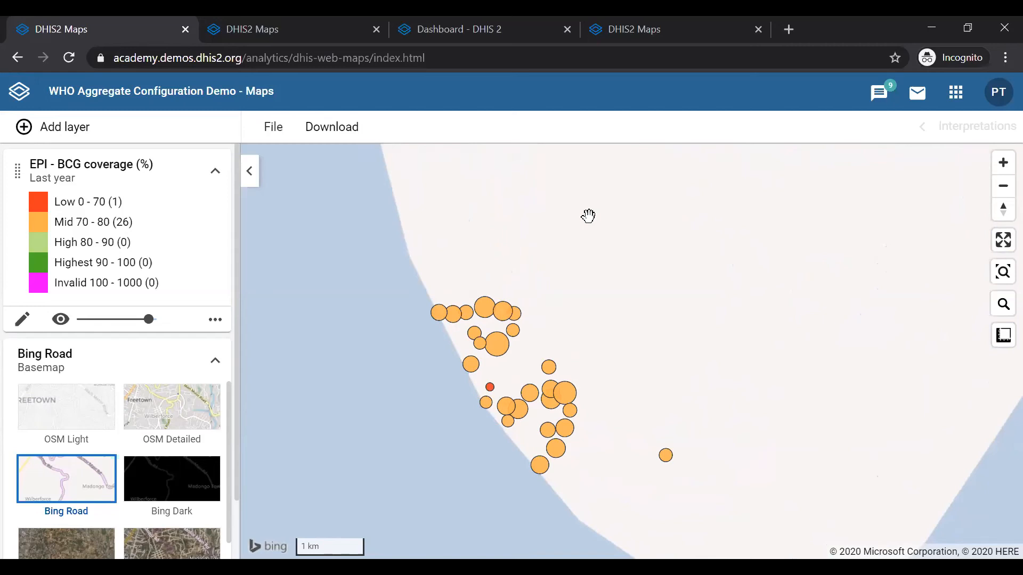
Add a Boundaries layer for Trainingland at the District level
{"action": "mouse_move", "coordinate": [565, 395]}
{"action": "mouse_move", "coordinate": [667, 467]}
{"action": "left_click", "coordinate": [57, 133]}
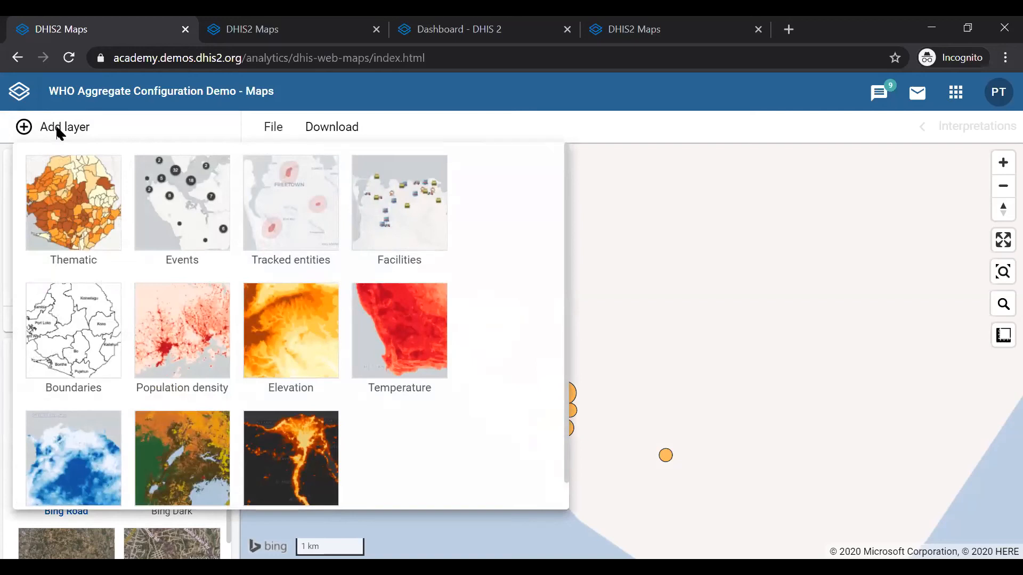
{"action": "left_click", "coordinate": [59, 361]}
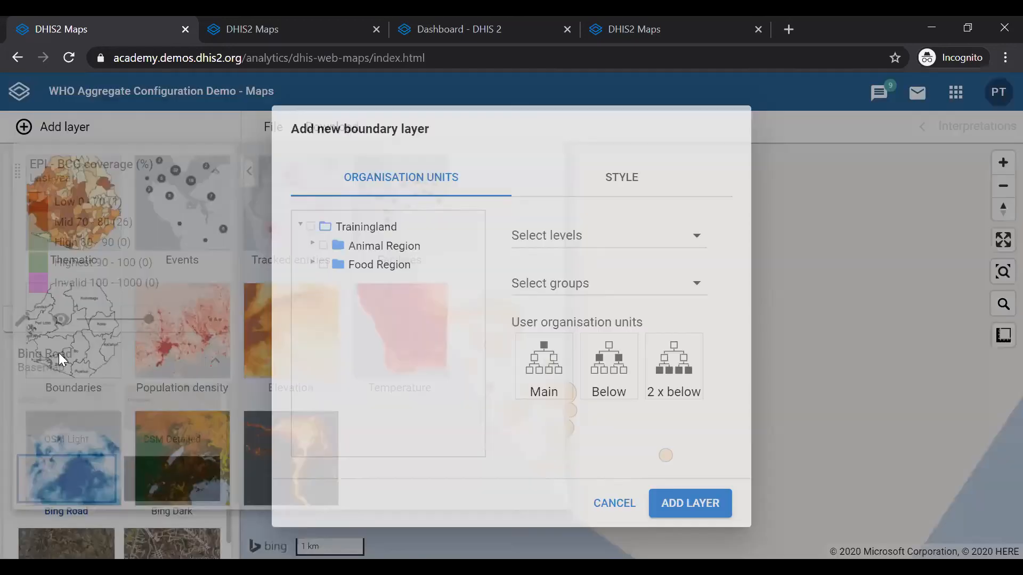
{"action": "left_click", "coordinate": [311, 227]}
{"action": "left_click", "coordinate": [568, 239]}
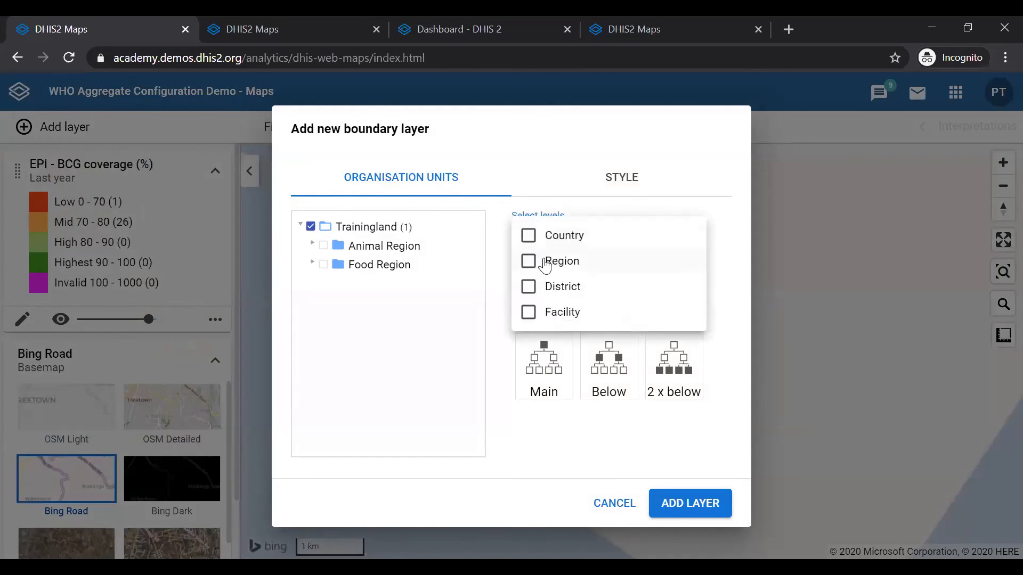
{"action": "left_click", "coordinate": [528, 286]}
{"action": "left_click", "coordinate": [526, 434]}
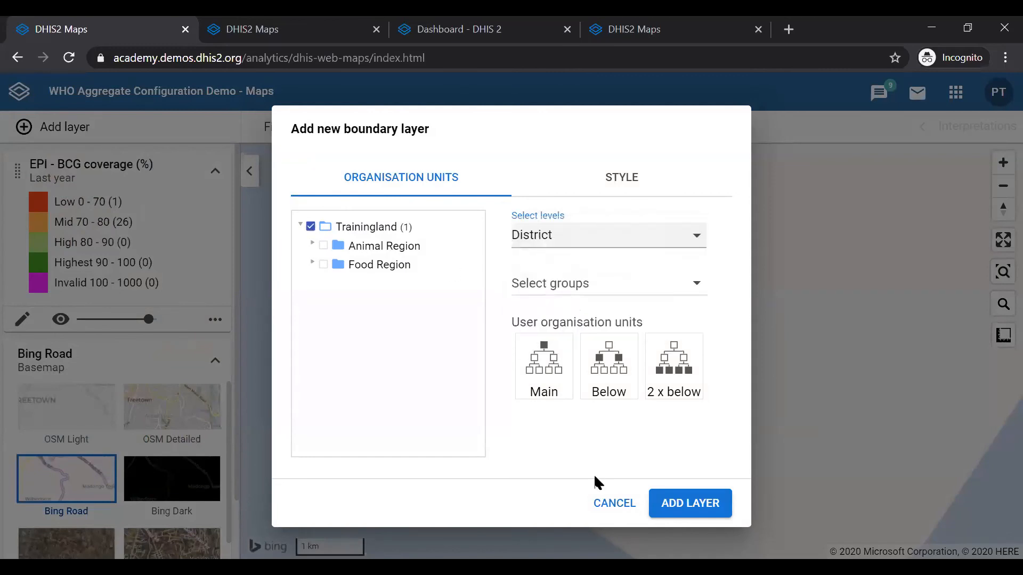
{"action": "left_click", "coordinate": [686, 504]}
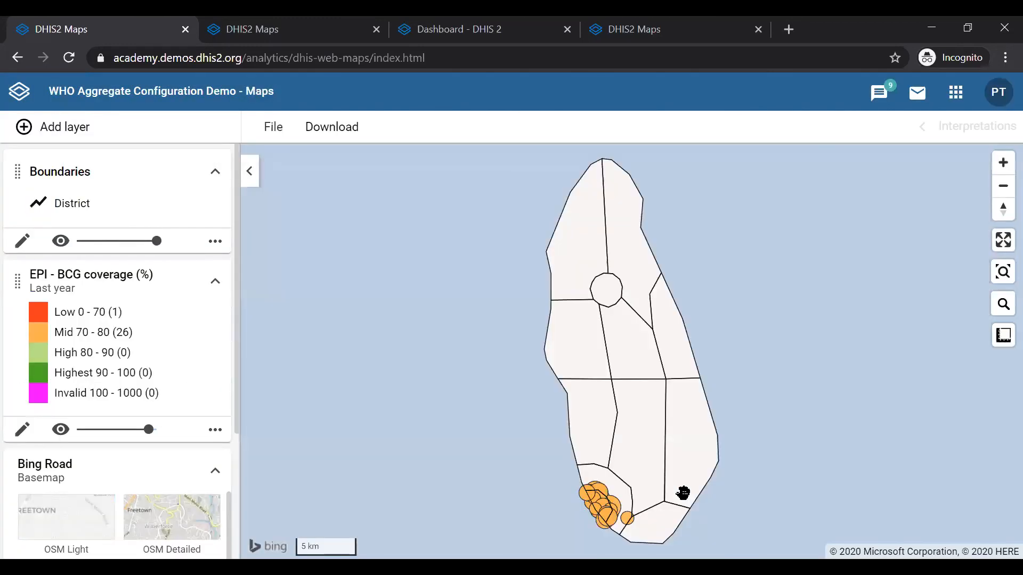
Zoom in to examine the facility points against the district boundary lines
{"action": "left_click_drag", "start_coordinate": [675, 491], "coordinate": [617, 429]}
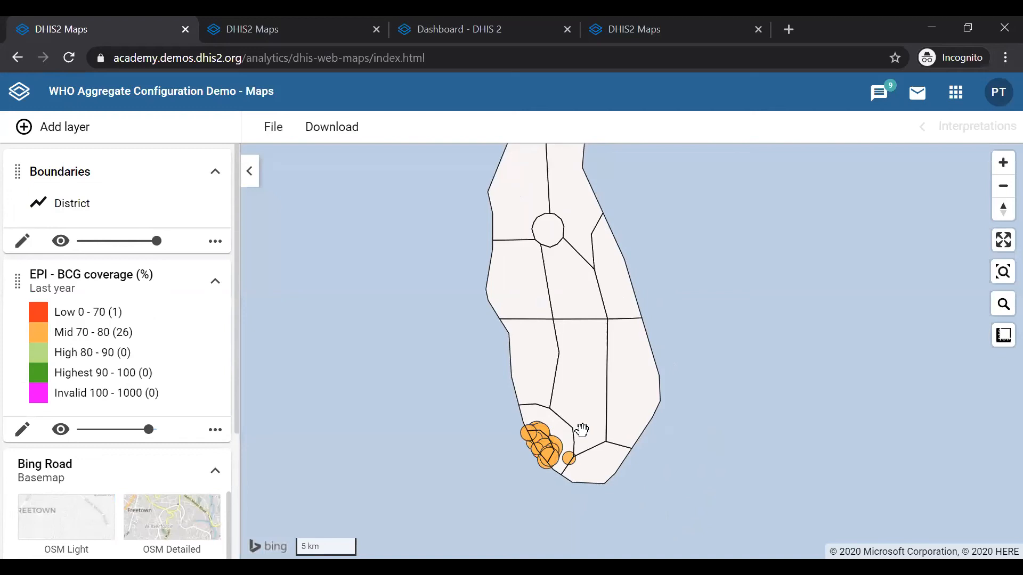
{"action": "mouse_move", "coordinate": [574, 461]}
{"action": "scroll", "coordinate": [582, 421], "scroll_direction": "up", "scroll_amount": 2}
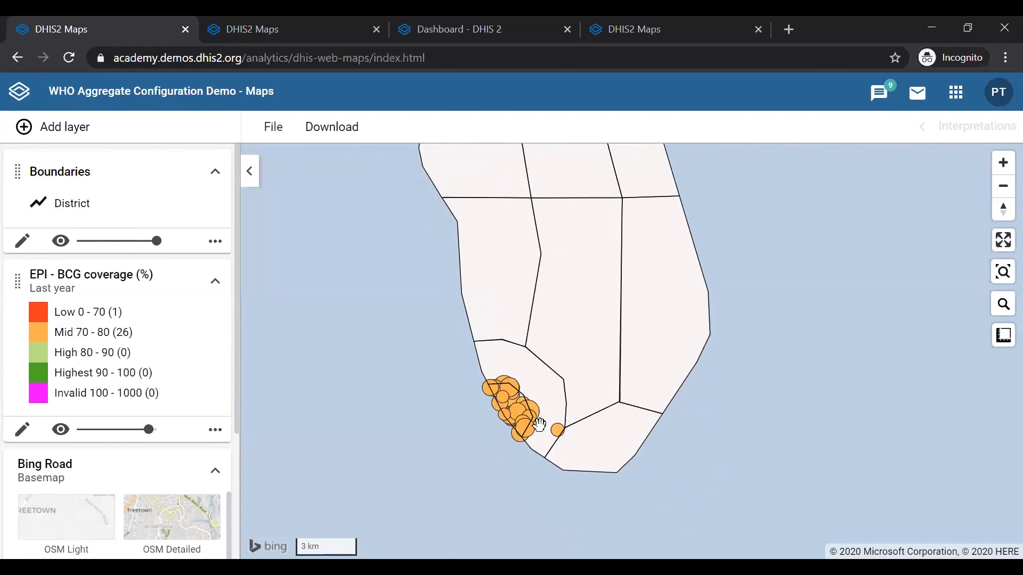
{"action": "scroll", "coordinate": [539, 425], "scroll_direction": "up", "scroll_amount": 1}
{"action": "scroll", "coordinate": [539, 425], "scroll_direction": "up", "scroll_amount": 3}
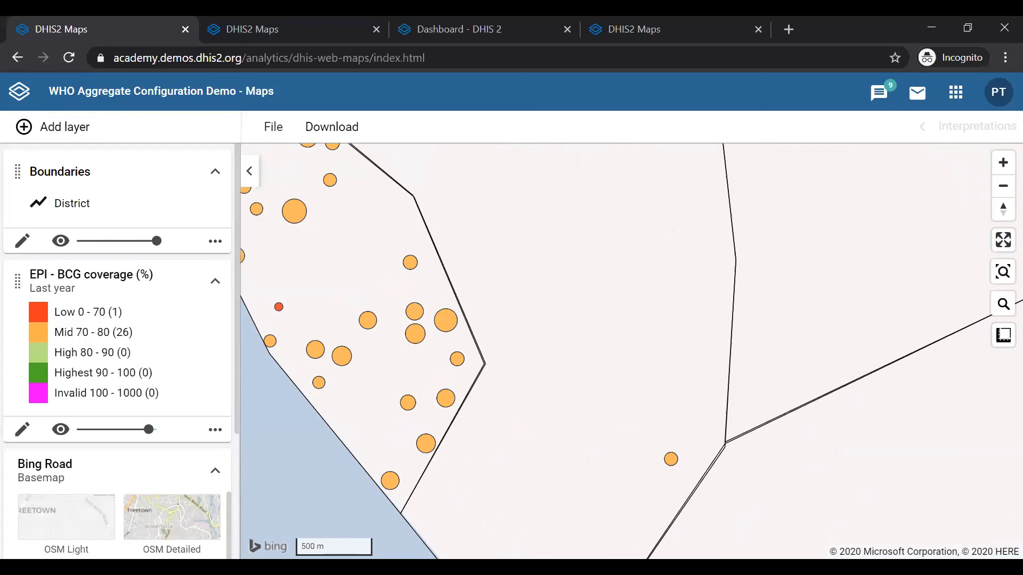
{"action": "left_click_drag", "start_coordinate": [302, 490], "coordinate": [411, 498]}
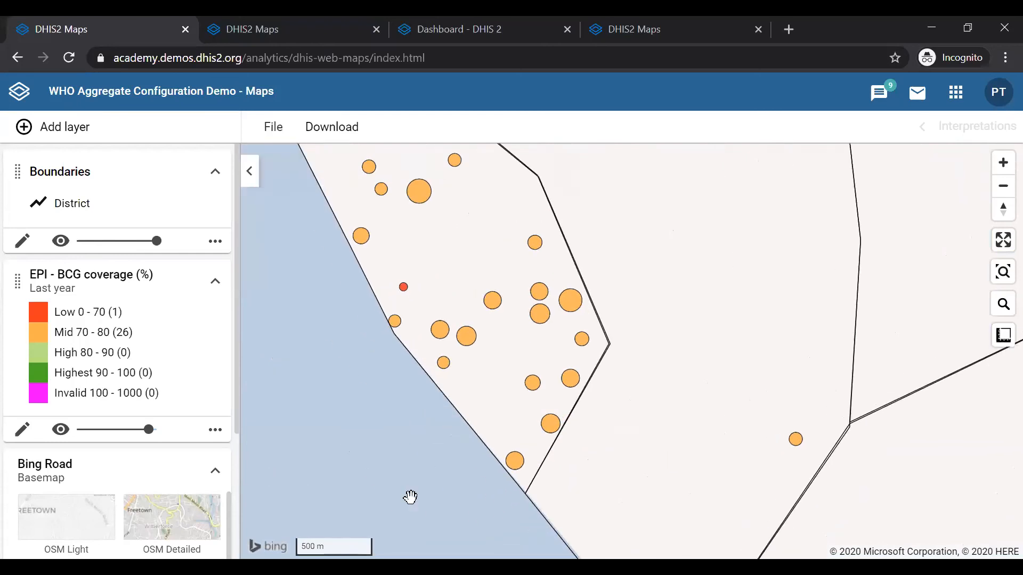
{"action": "scroll", "coordinate": [410, 495], "scroll_direction": "down", "scroll_amount": 1}
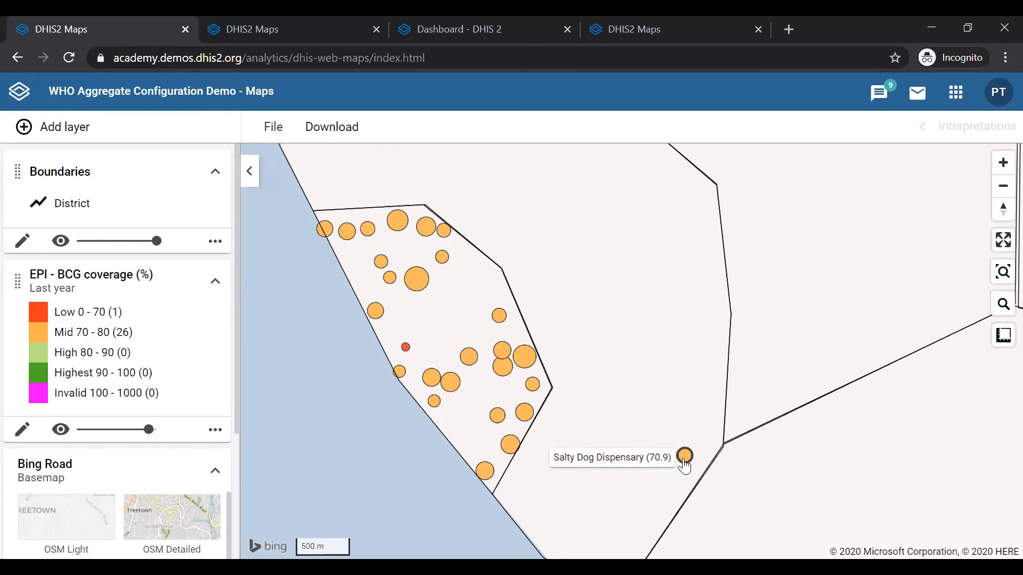
{"action": "mouse_move", "coordinate": [414, 275]}
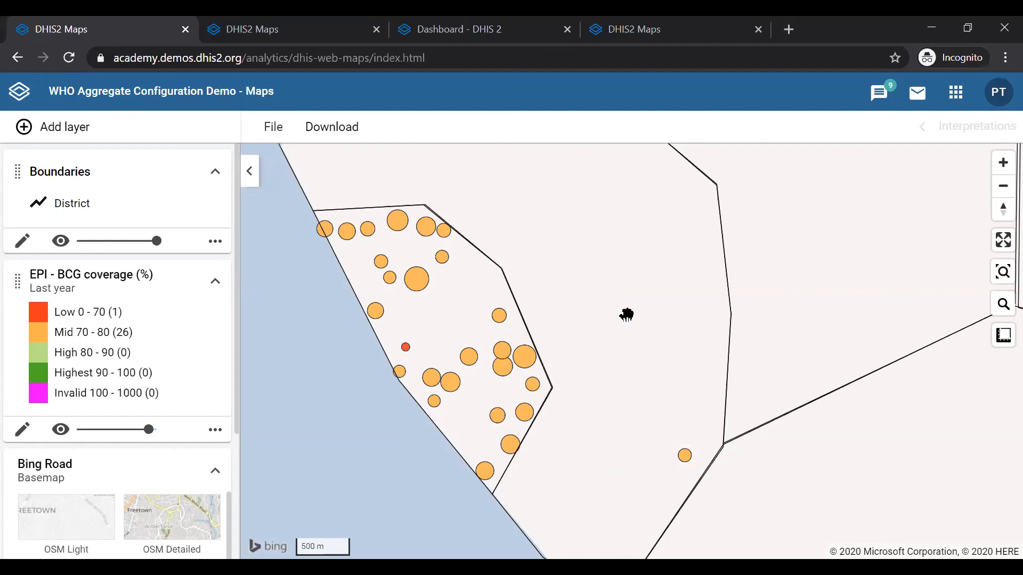
Try to relocate the Salty Dog Dispensary point, then go back in the browser
{"action": "right_click", "coordinate": [684, 458]}
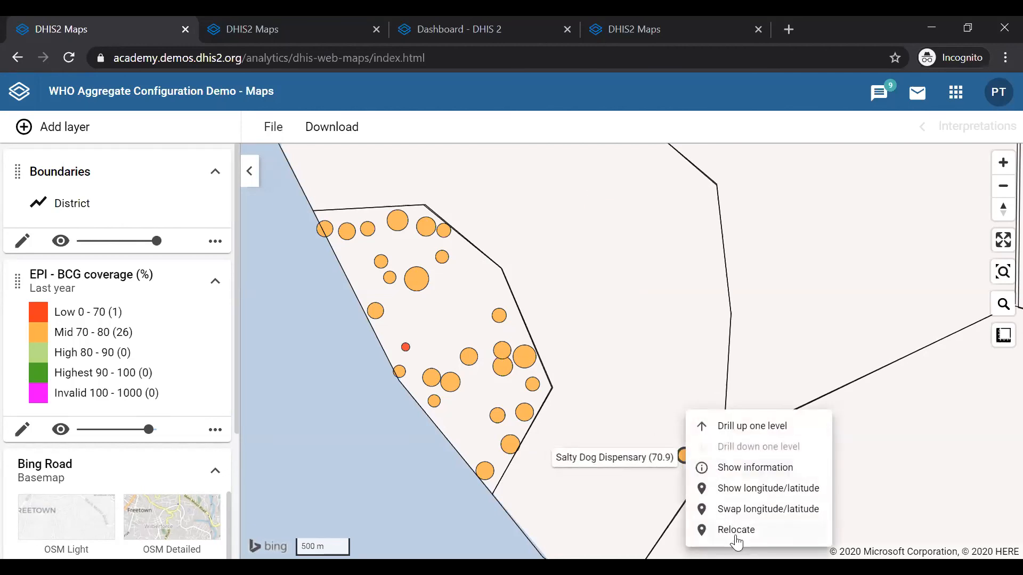
{"action": "left_click", "coordinate": [622, 363]}
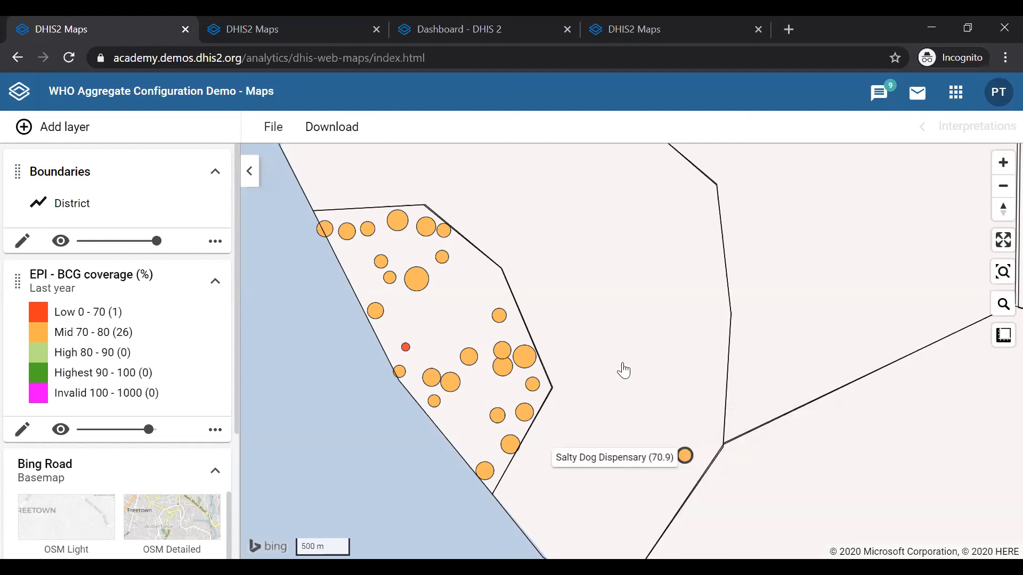
{"action": "right_click", "coordinate": [688, 460]}
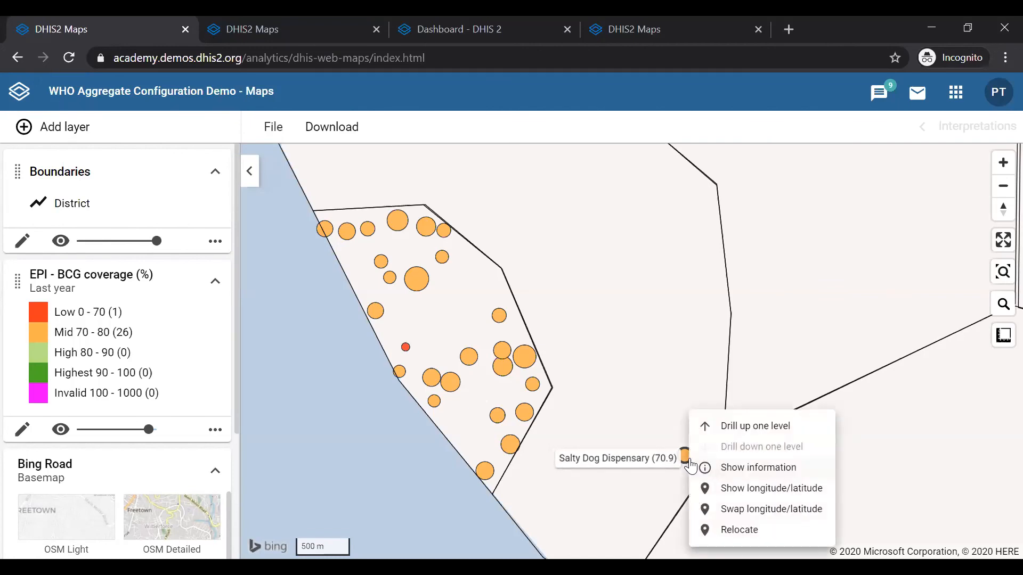
{"action": "left_click", "coordinate": [729, 531]}
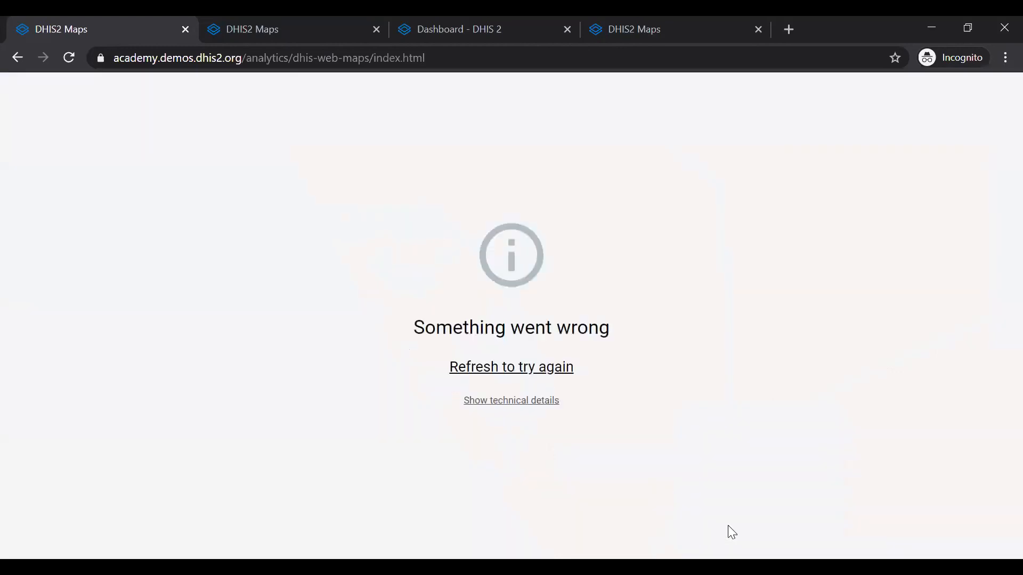
{"action": "left_click", "coordinate": [17, 59]}
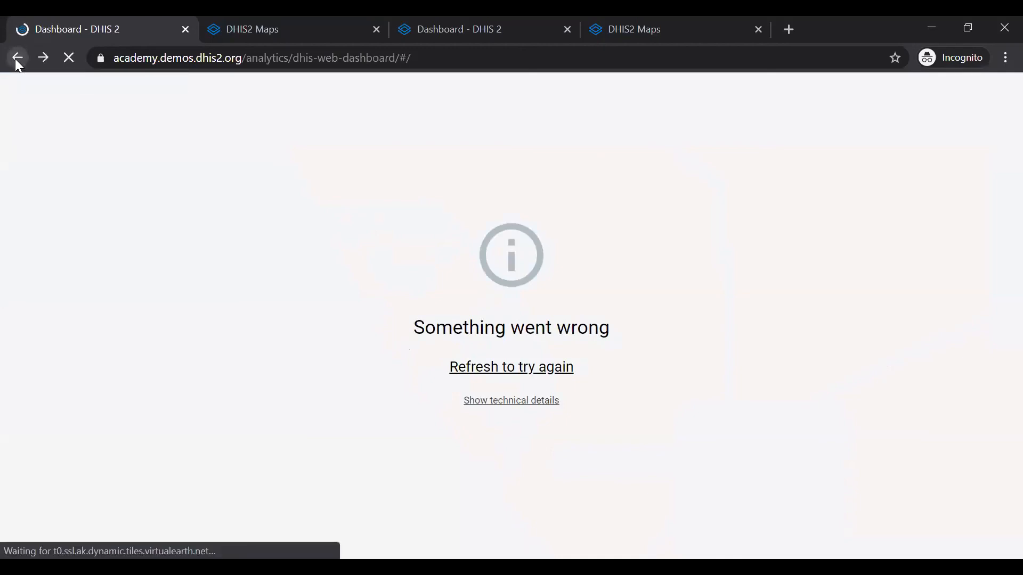